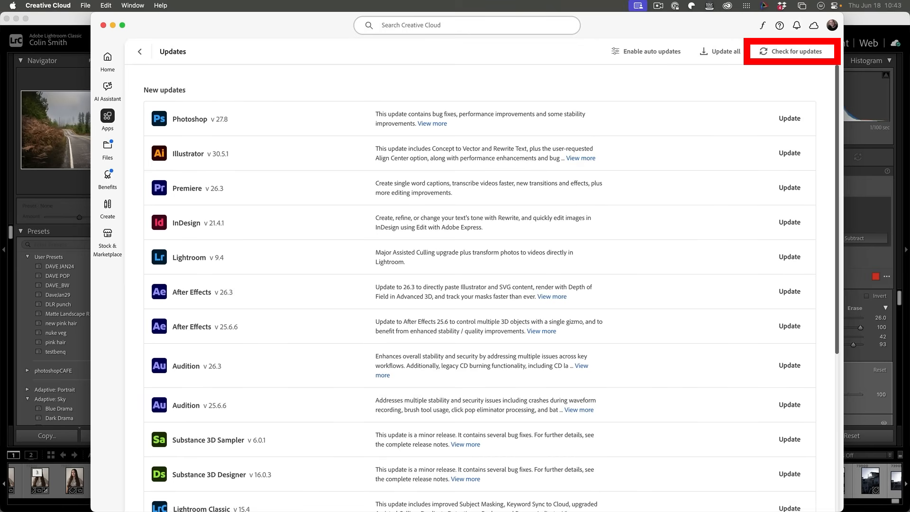
- Check for available app updates and update Lightroom Classic to version 15.4
{"action": "left_click", "coordinate": [794, 56]}
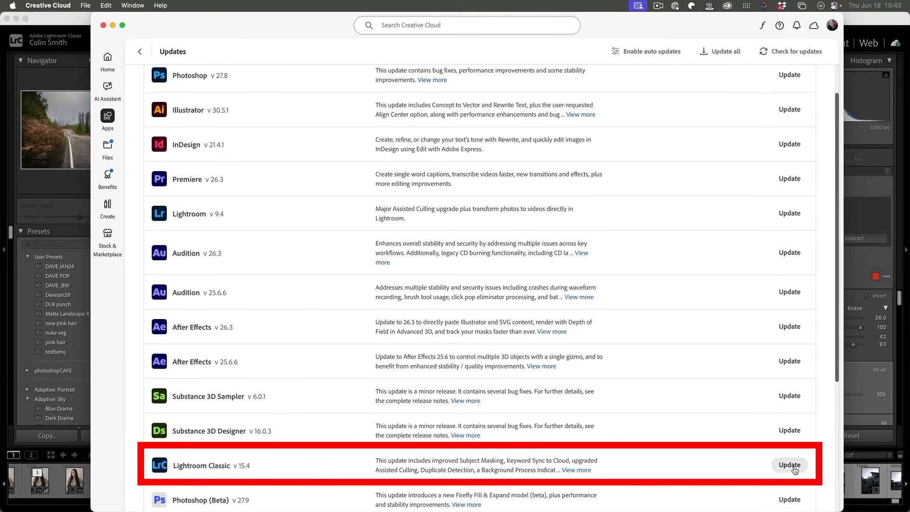
{"action": "left_click", "coordinate": [790, 465]}
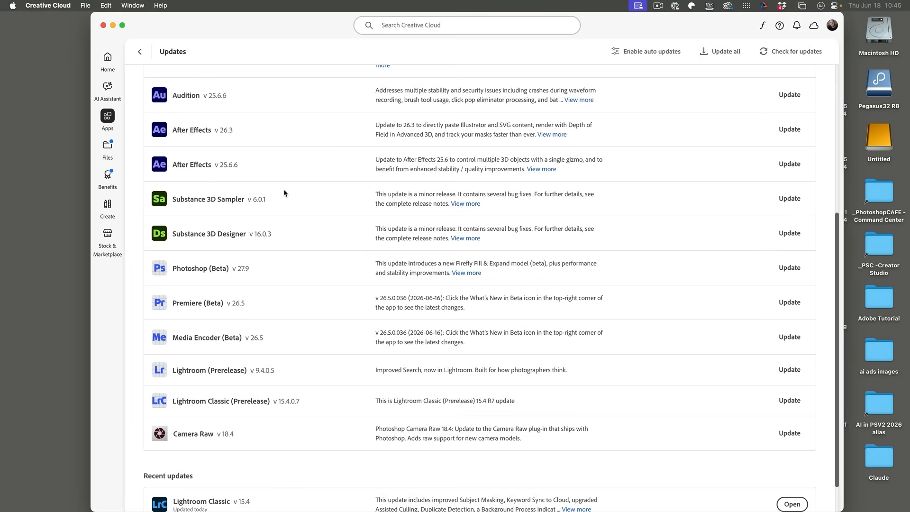
- Launch the updated Lightroom Classic and upgrade the lightroom_2026_Main catalog
{"action": "scroll", "coordinate": [302, 180], "scroll_direction": "down", "scroll_amount": 2}
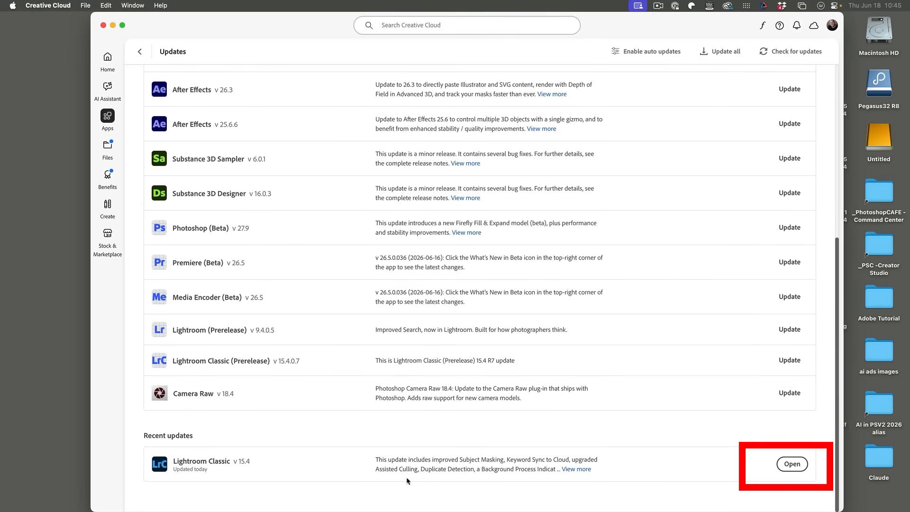
{"action": "left_click", "coordinate": [785, 468]}
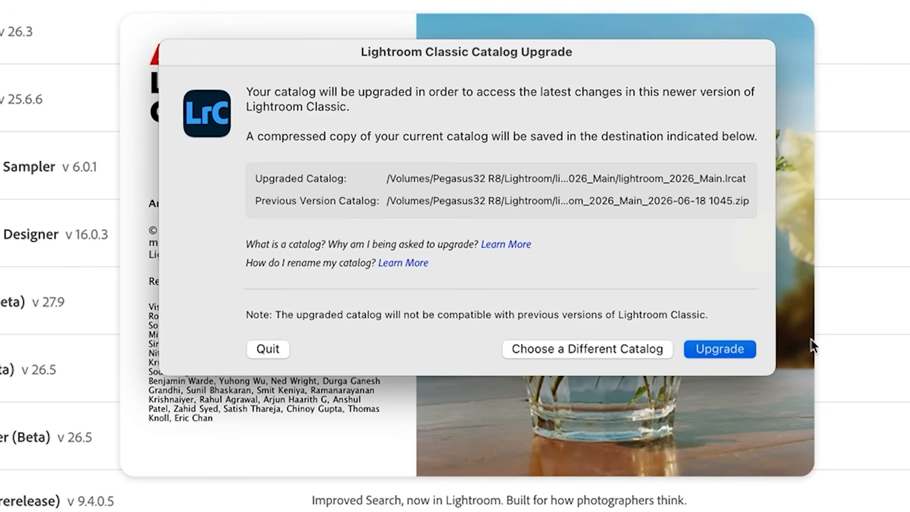
{"action": "left_click", "coordinate": [742, 350]}
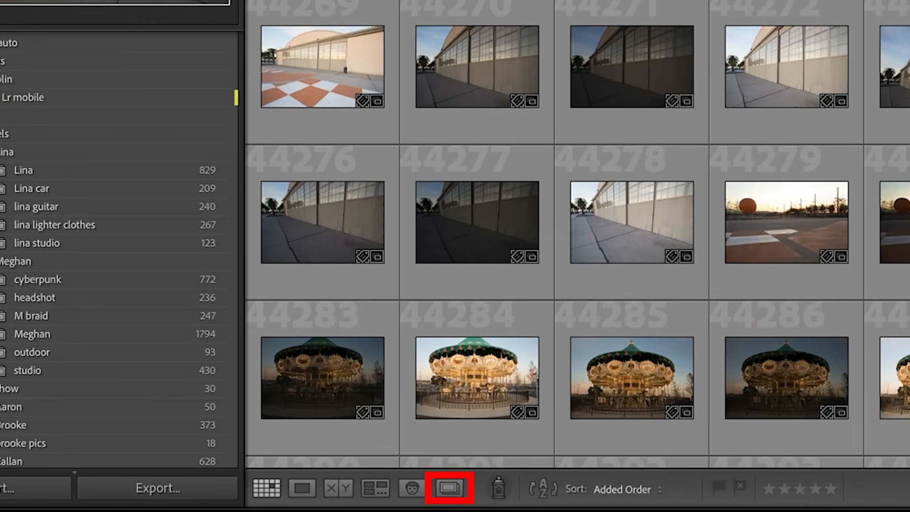
- Switch the library to the Duplicates view and expand the green tram stack
{"action": "left_click", "coordinate": [445, 489]}
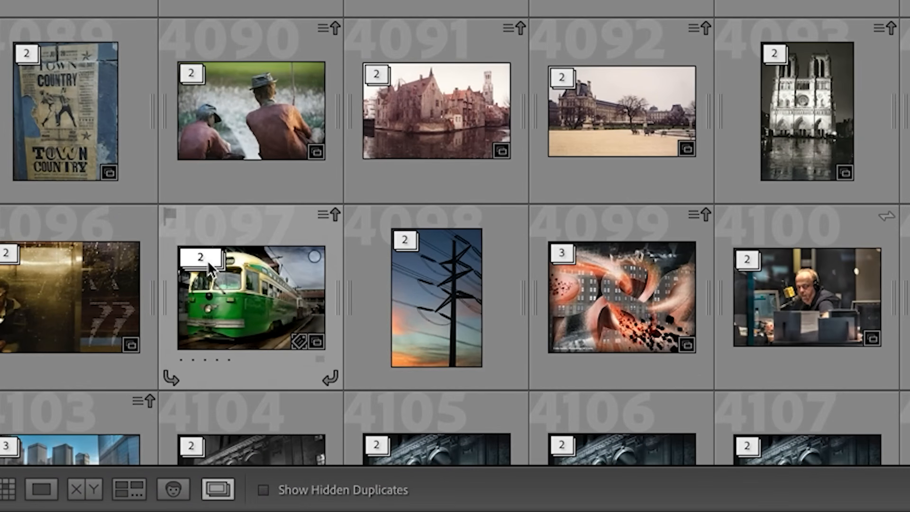
{"action": "left_click", "coordinate": [201, 256]}
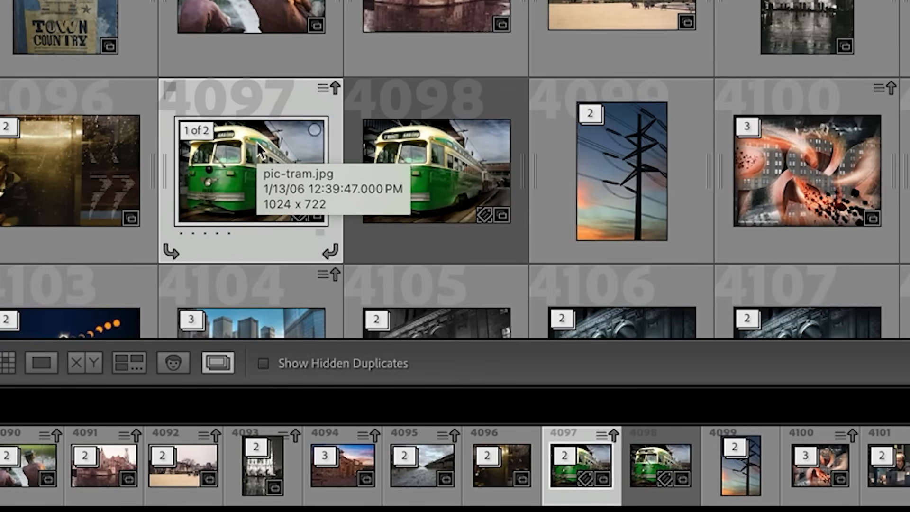
{"action": "right_click", "coordinate": [260, 152]}
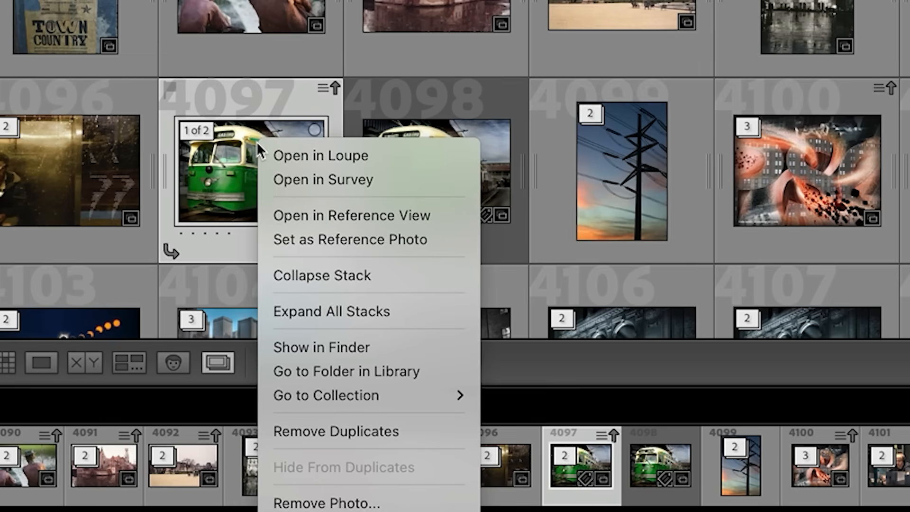
{"action": "left_click", "coordinate": [335, 432]}
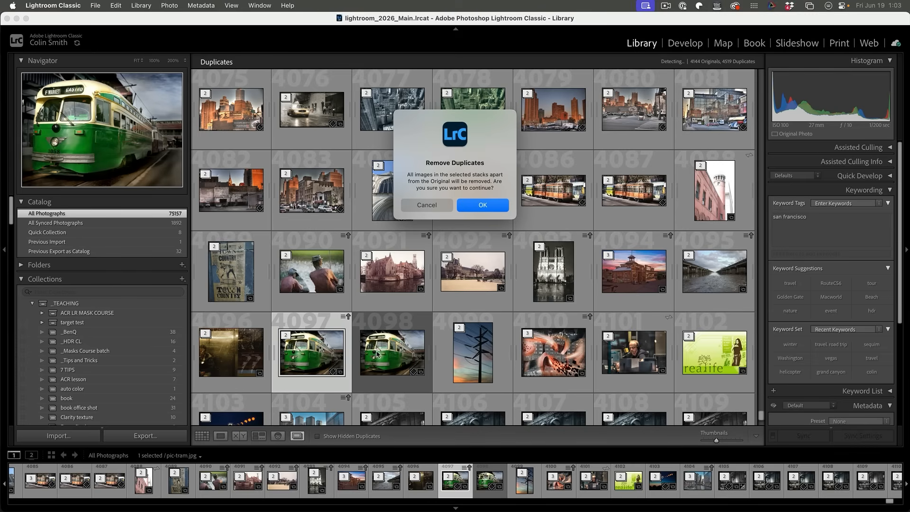
{"action": "left_click", "coordinate": [489, 204]}
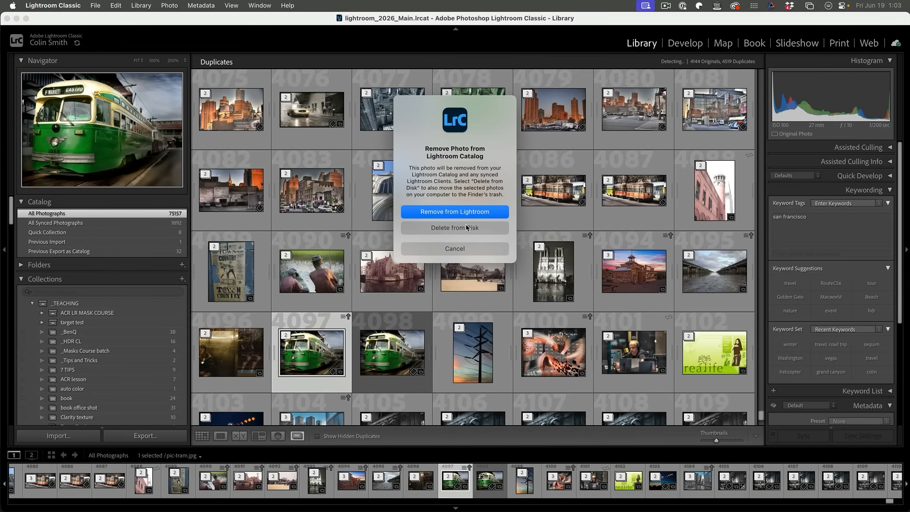
{"action": "left_click", "coordinate": [456, 256]}
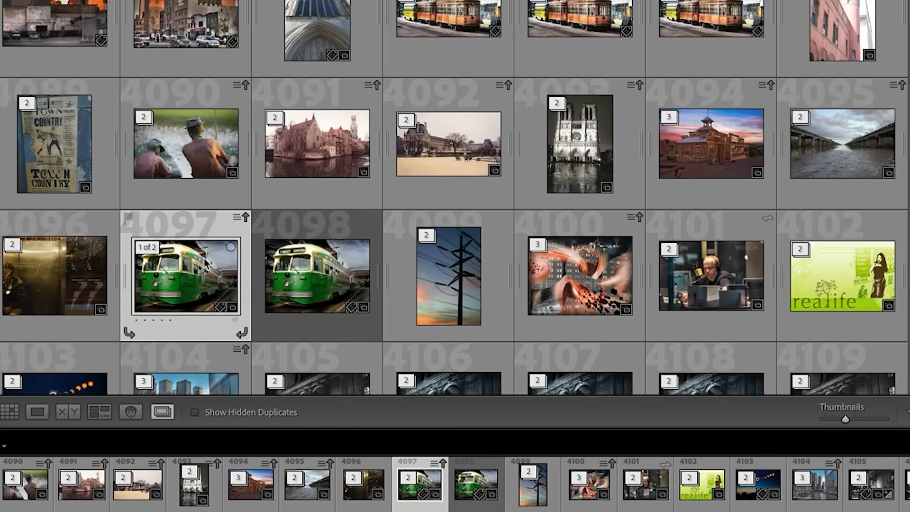
- Reveal each of the two green tram photos in Finder to compare their folder locations
{"action": "right_click", "coordinate": [205, 262]}
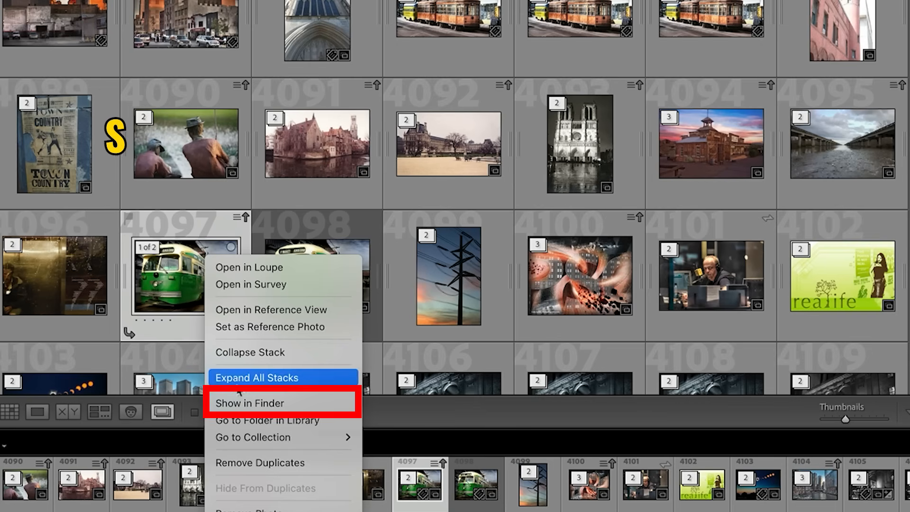
{"action": "left_click", "coordinate": [241, 404]}
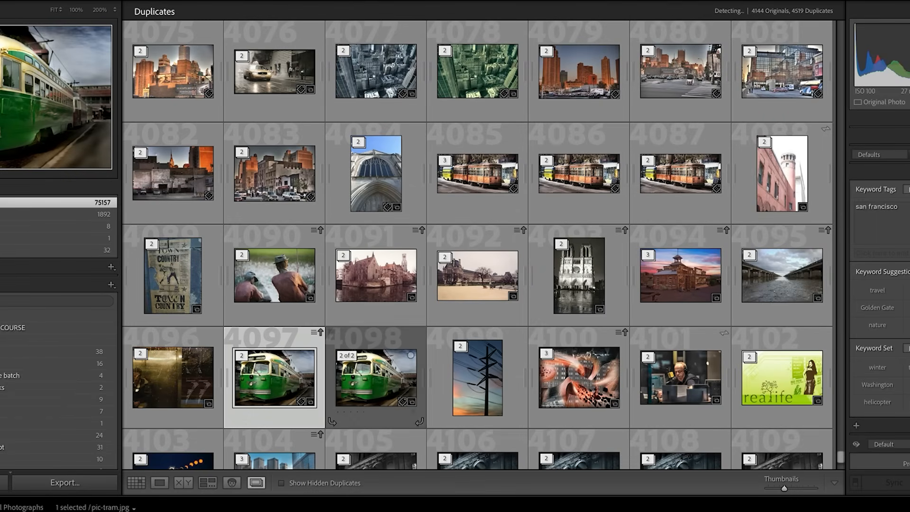
{"action": "left_click", "coordinate": [377, 369]}
{"action": "right_click", "coordinate": [378, 369]}
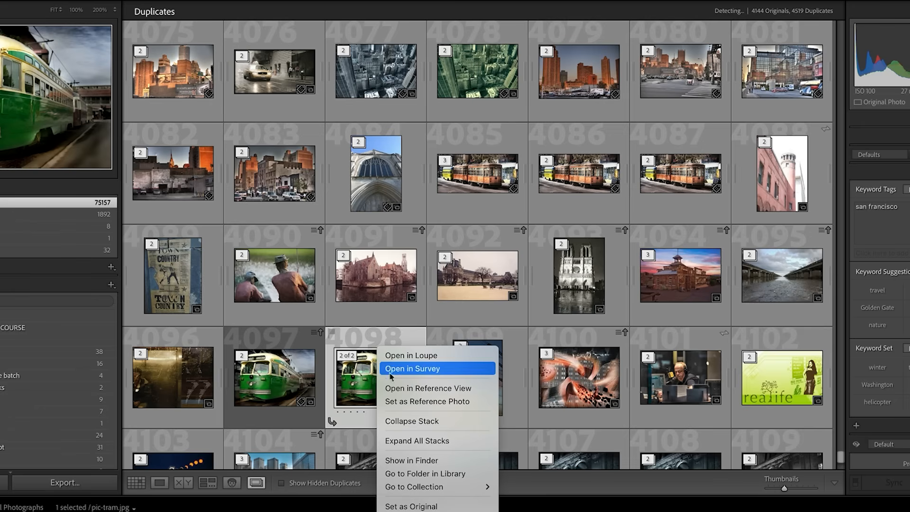
{"action": "left_click", "coordinate": [412, 460]}
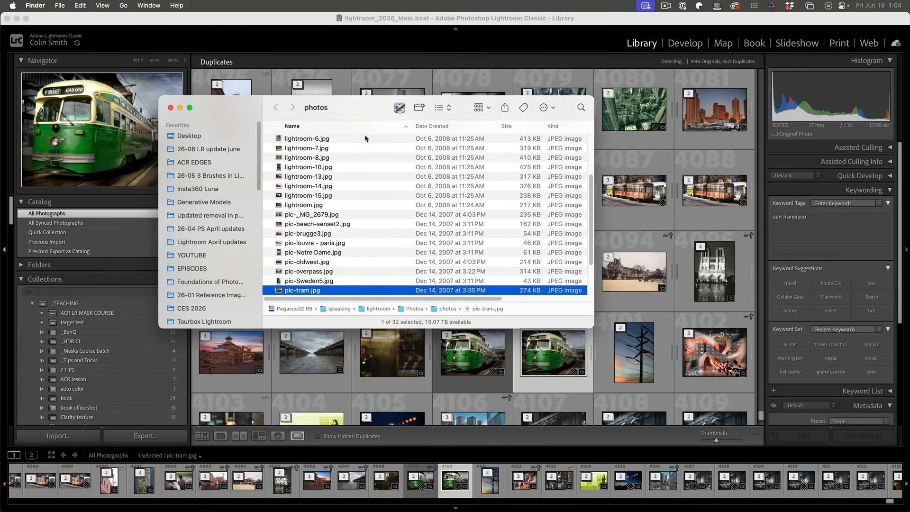
{"action": "left_click_drag", "start_coordinate": [371, 103], "coordinate": [137, 96]}
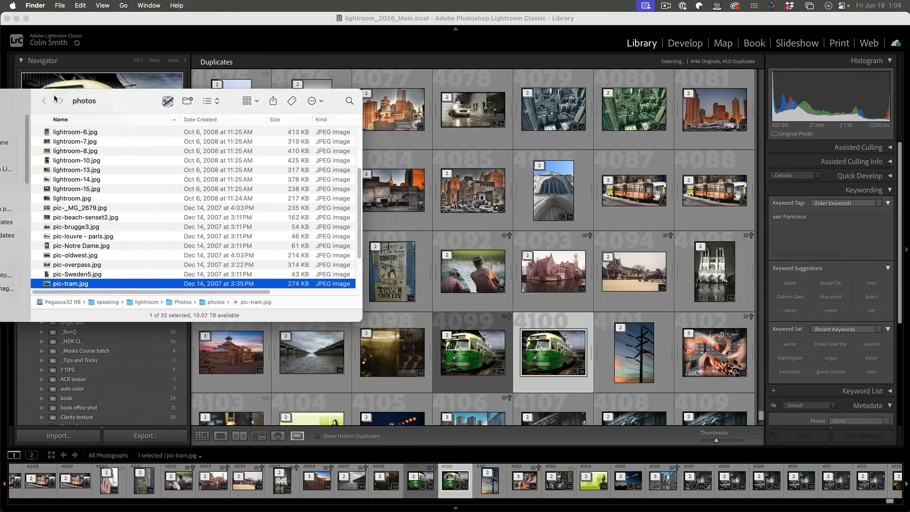
- Remove the duplicates in the green tram stack from Lightroom only, without deleting the file from disk
{"action": "left_click", "coordinate": [479, 342]}
{"action": "right_click", "coordinate": [479, 342]}
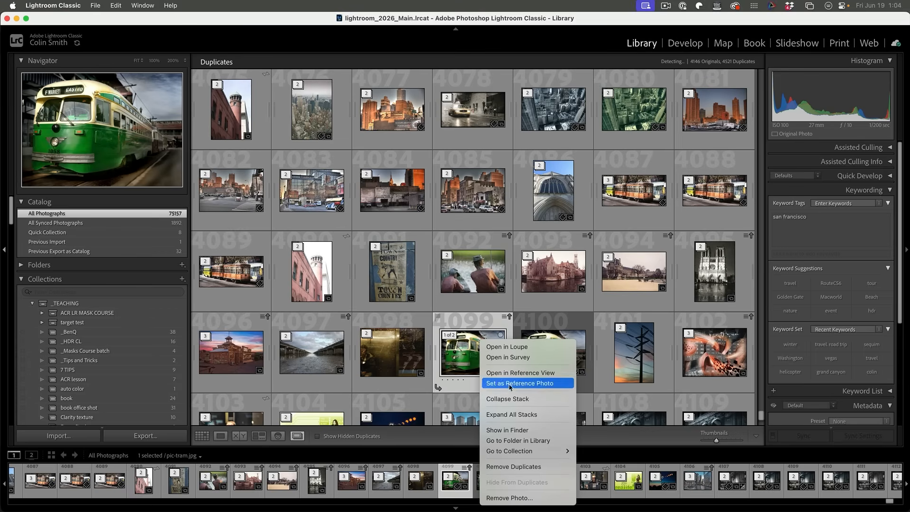
{"action": "left_click", "coordinate": [513, 466]}
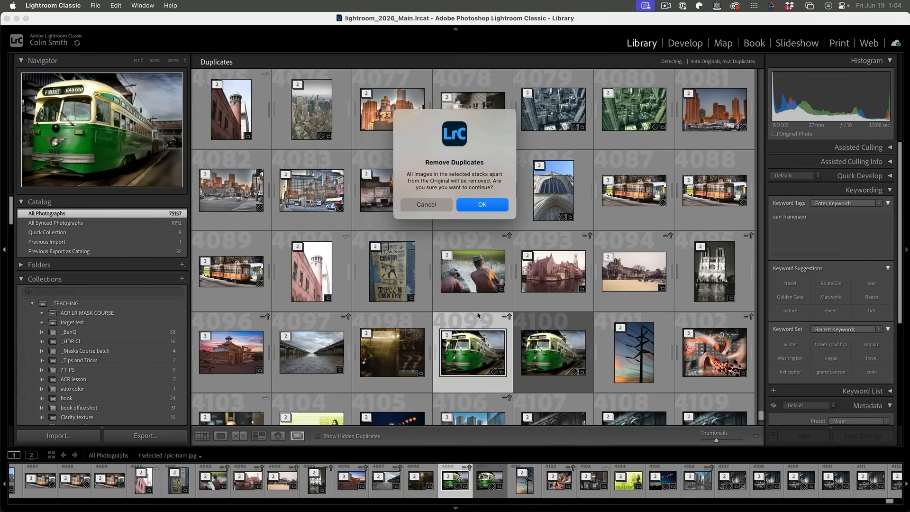
{"action": "left_click", "coordinate": [487, 207]}
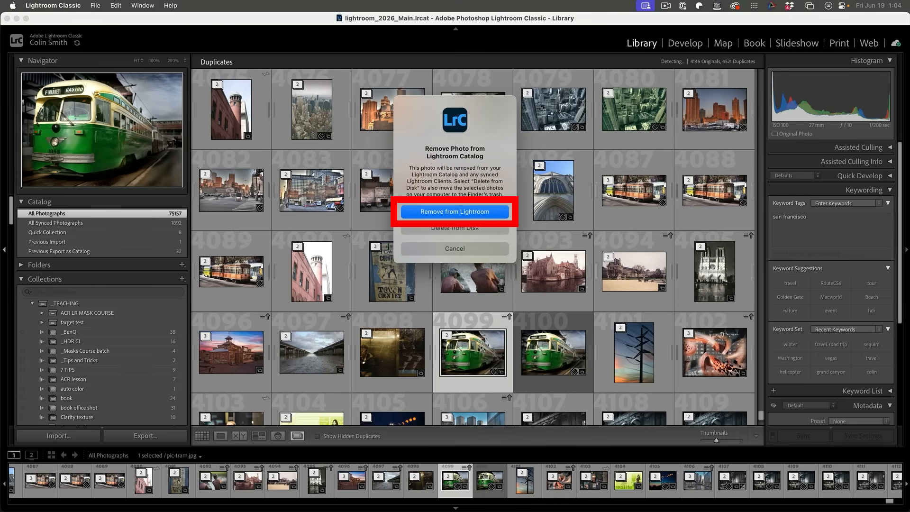
{"action": "left_click", "coordinate": [474, 213]}
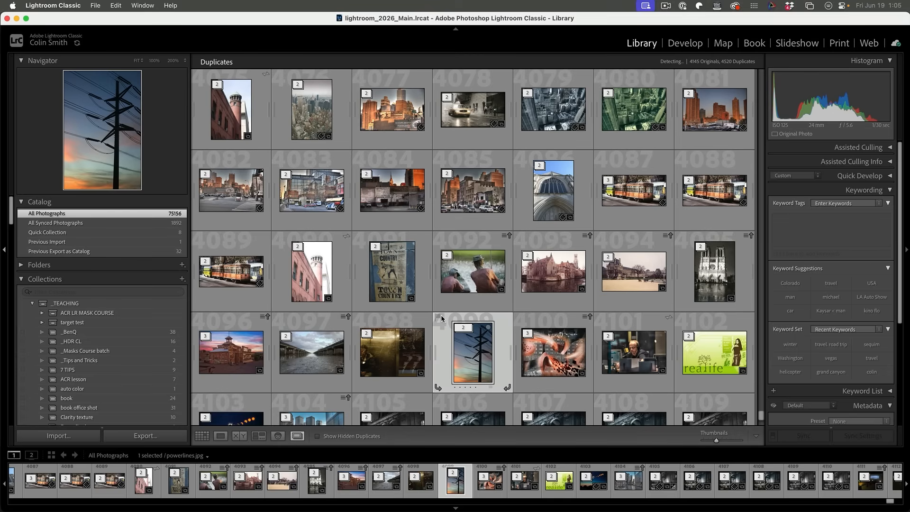
{"action": "left_click", "coordinate": [398, 199]}
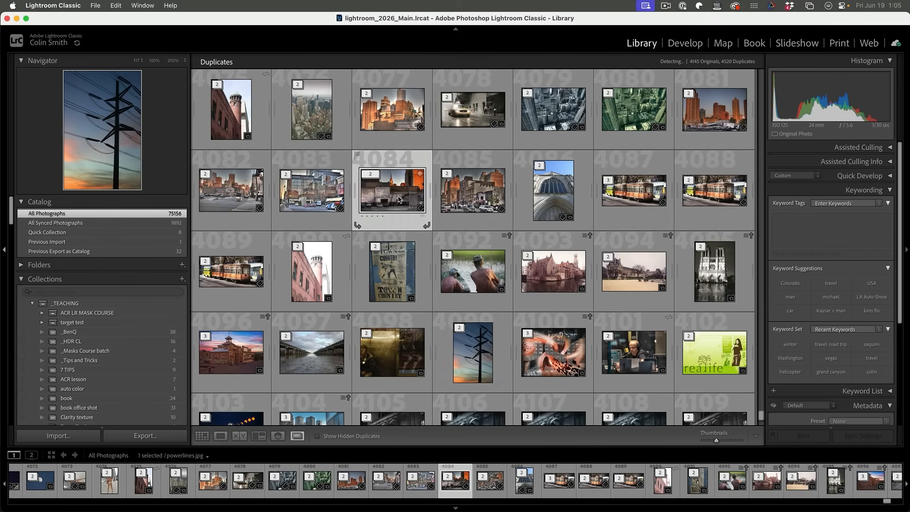
{"action": "right_click", "coordinate": [401, 192]}
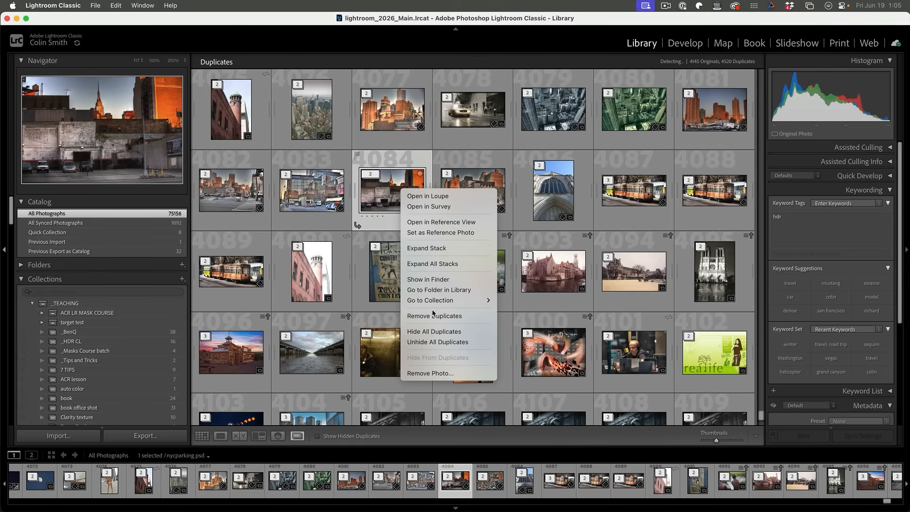
{"action": "left_click", "coordinate": [444, 315]}
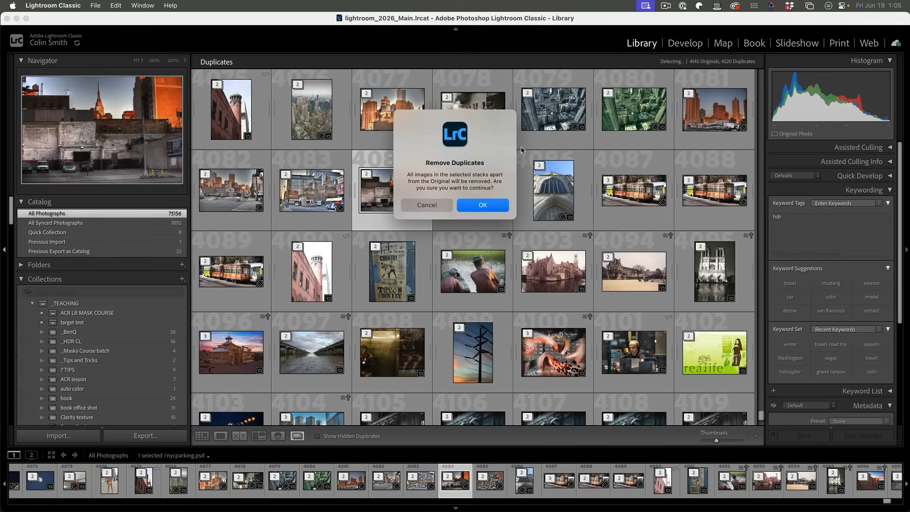
{"action": "left_click", "coordinate": [484, 205]}
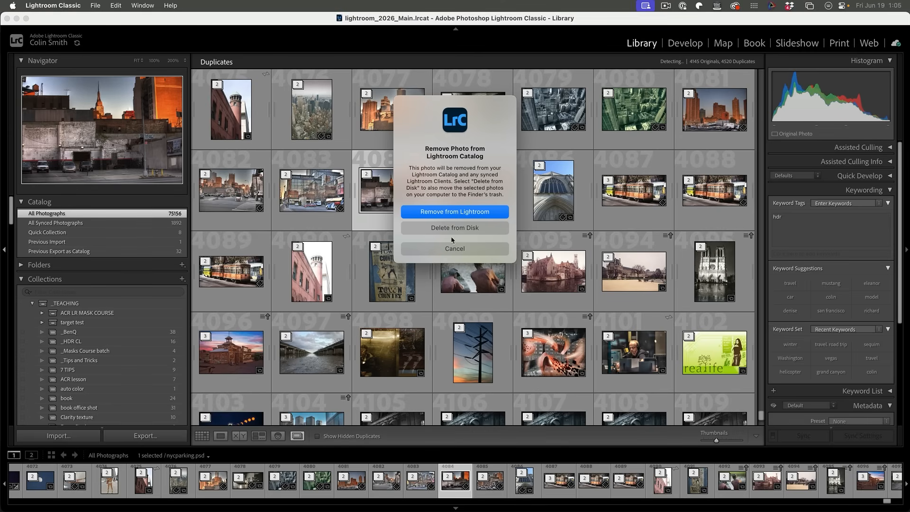
{"action": "left_click", "coordinate": [455, 249]}
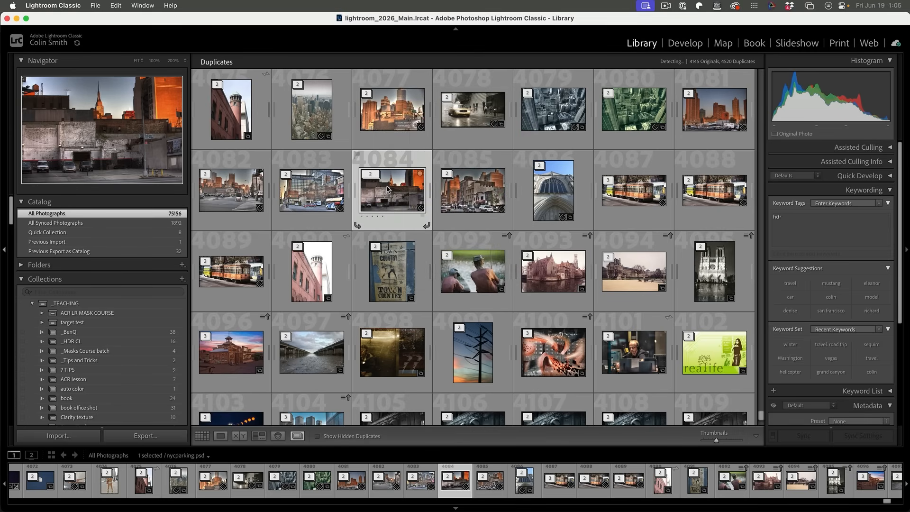
{"action": "left_click", "coordinate": [466, 194]}
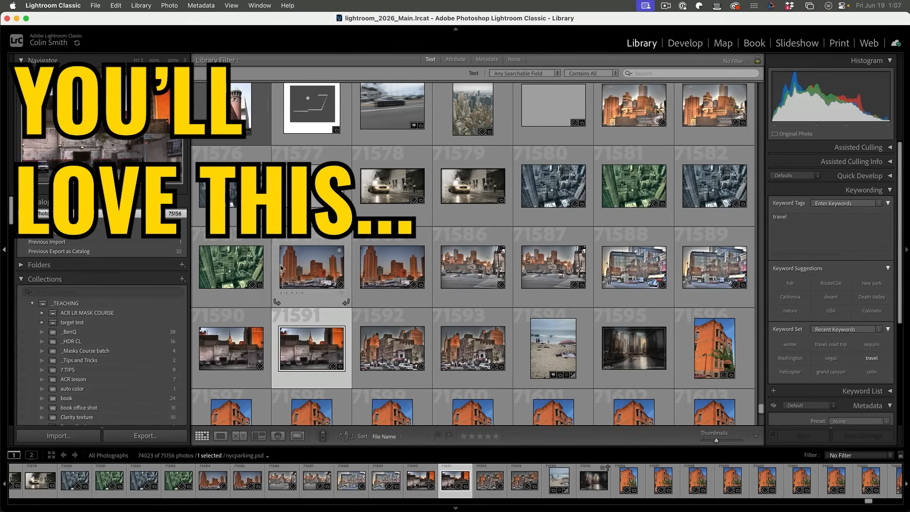
- Open the Library View Options and turn on Show Grid Extras for compact cells
{"action": "left_click", "coordinate": [231, 5]}
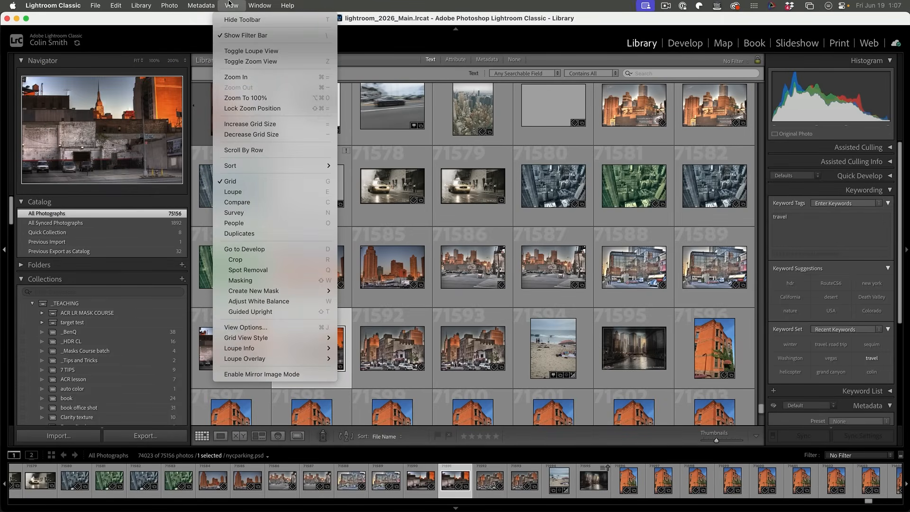
{"action": "left_click", "coordinate": [283, 332]}
{"action": "left_click", "coordinate": [342, 98]}
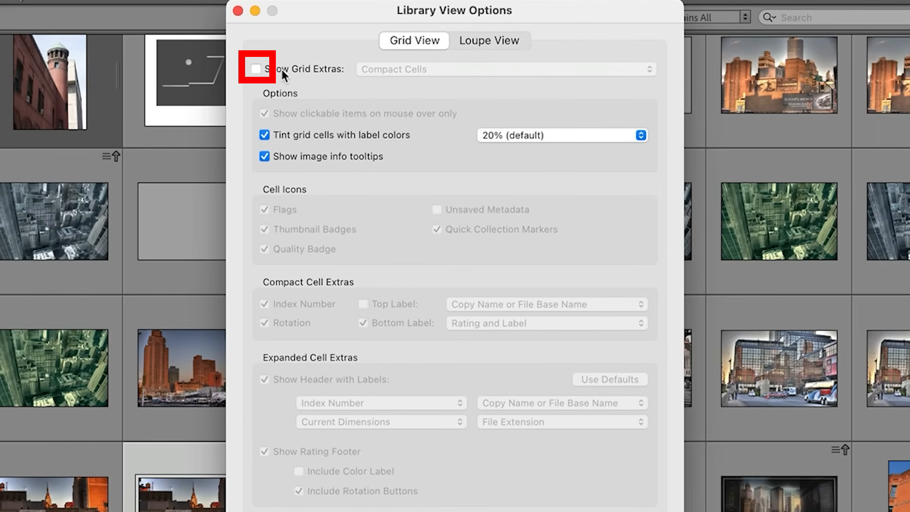
{"action": "left_click", "coordinate": [282, 69]}
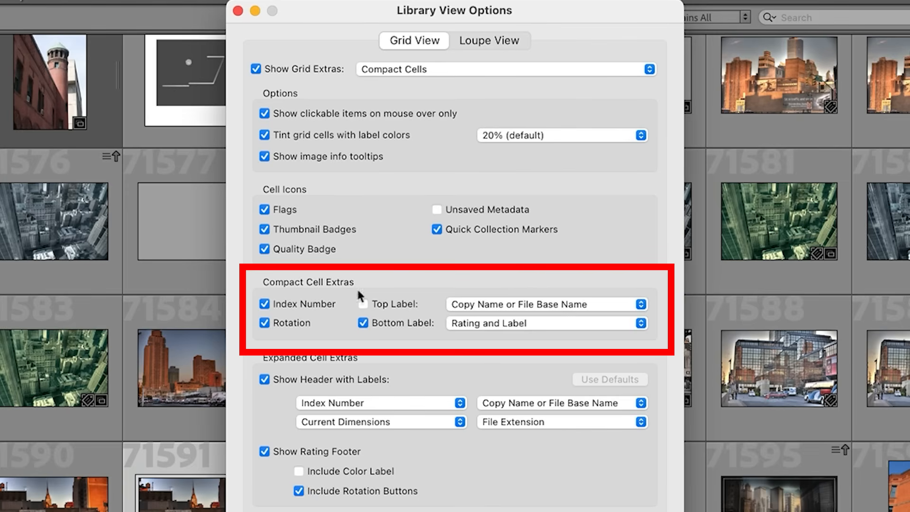
- Set the compact cells' top label to Folder, enable that label, and close the view options
{"action": "left_click", "coordinate": [543, 303]}
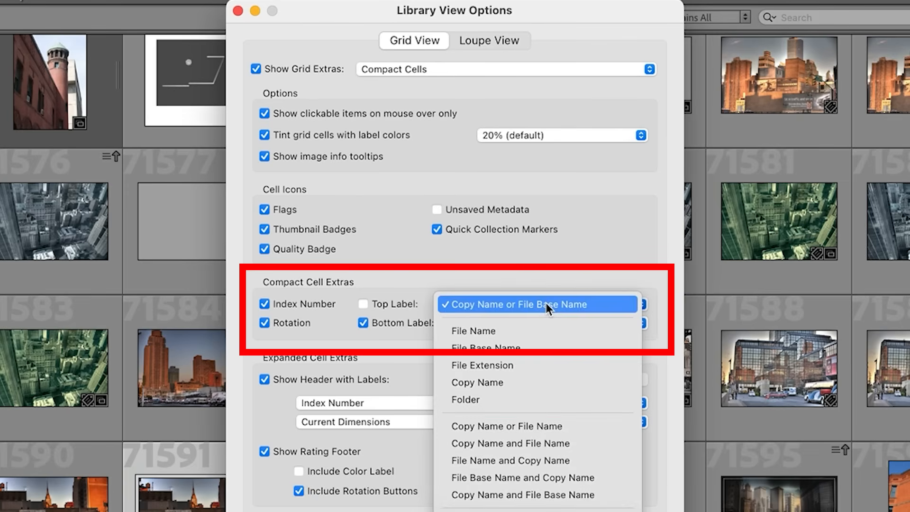
{"action": "left_click", "coordinate": [518, 399]}
{"action": "left_click", "coordinate": [516, 304]}
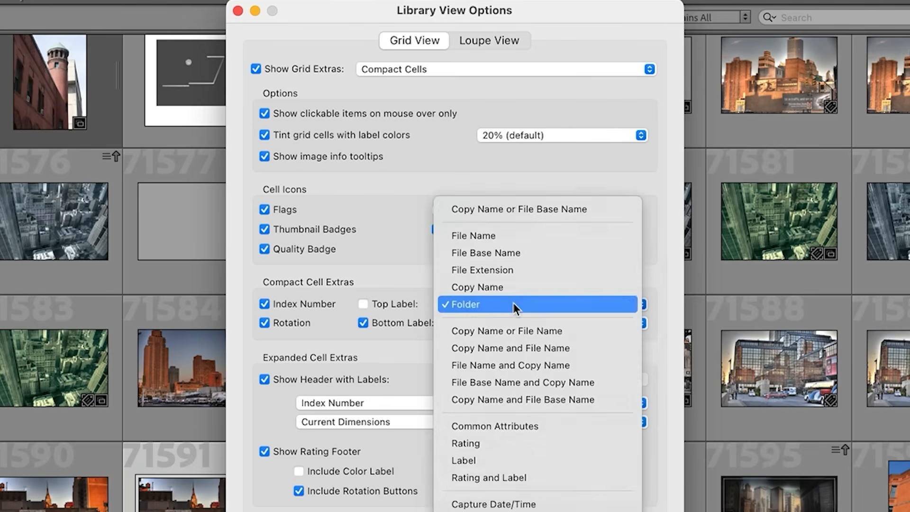
{"action": "left_click", "coordinate": [381, 305]}
{"action": "left_click", "coordinate": [381, 306]}
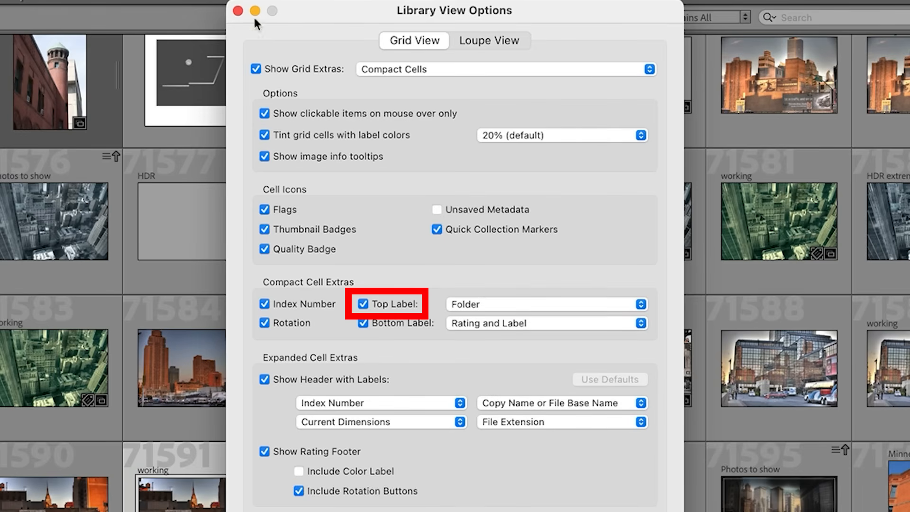
{"action": "left_click", "coordinate": [238, 11]}
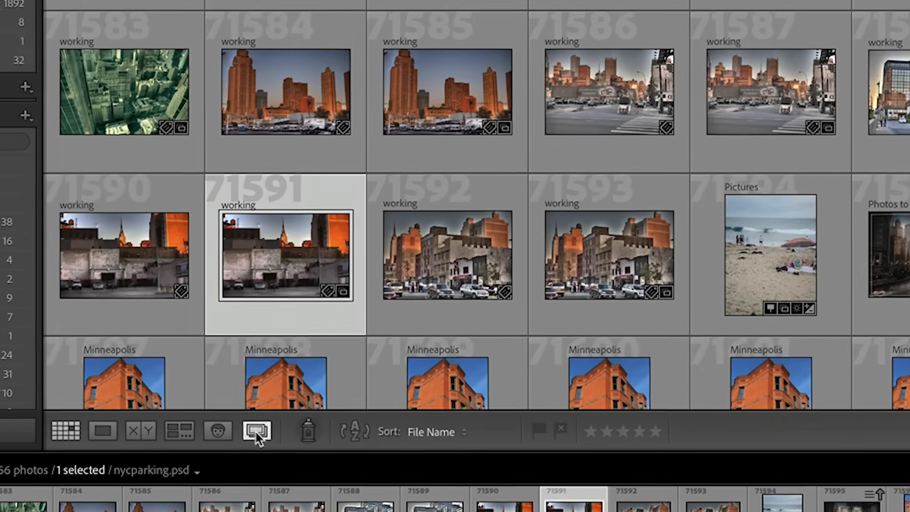
- Return to the Duplicates view and expand the stack of the tall building labelled Uncat
{"action": "left_click", "coordinate": [257, 431]}
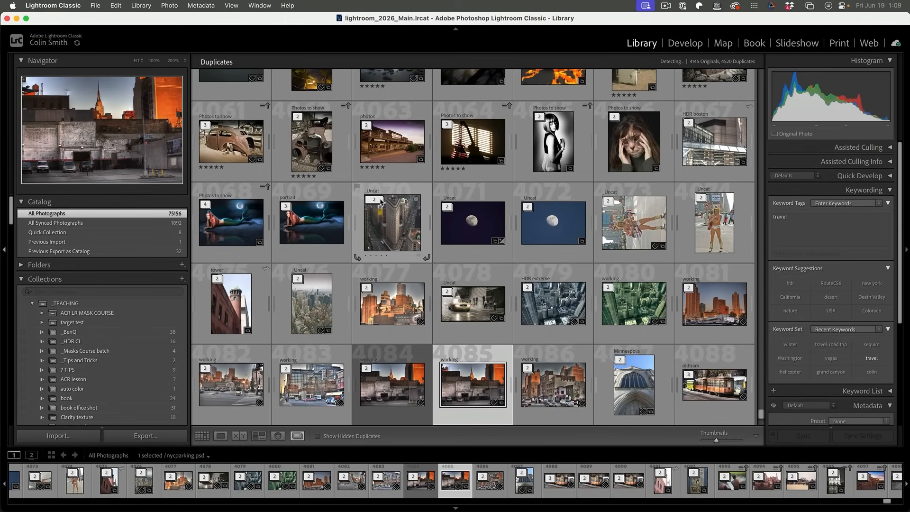
{"action": "left_click", "coordinate": [381, 202]}
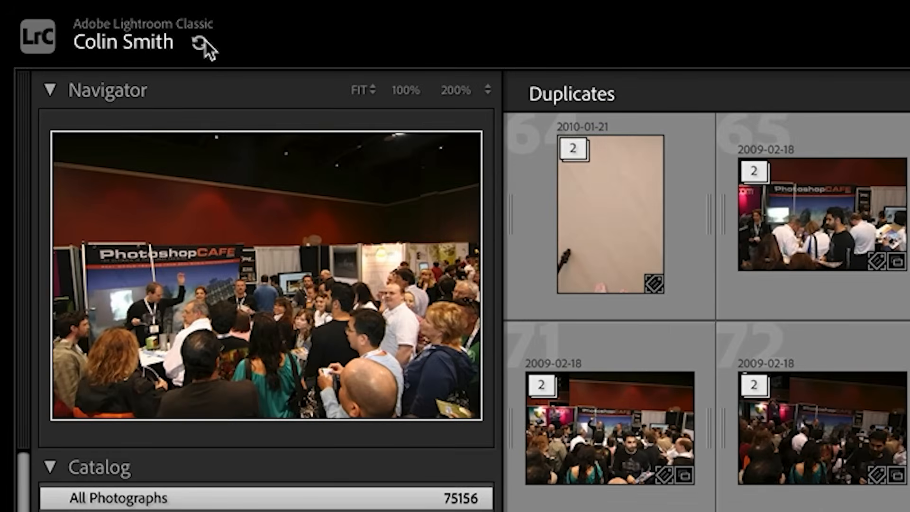
- Pause Duplicate Detection in the background activity list
{"action": "left_click", "coordinate": [202, 44]}
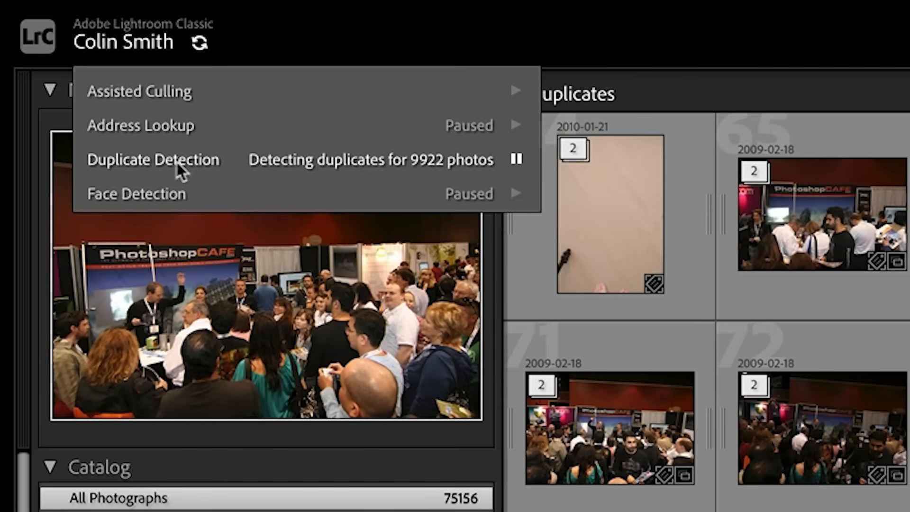
{"action": "mouse_move", "coordinate": [362, 156]}
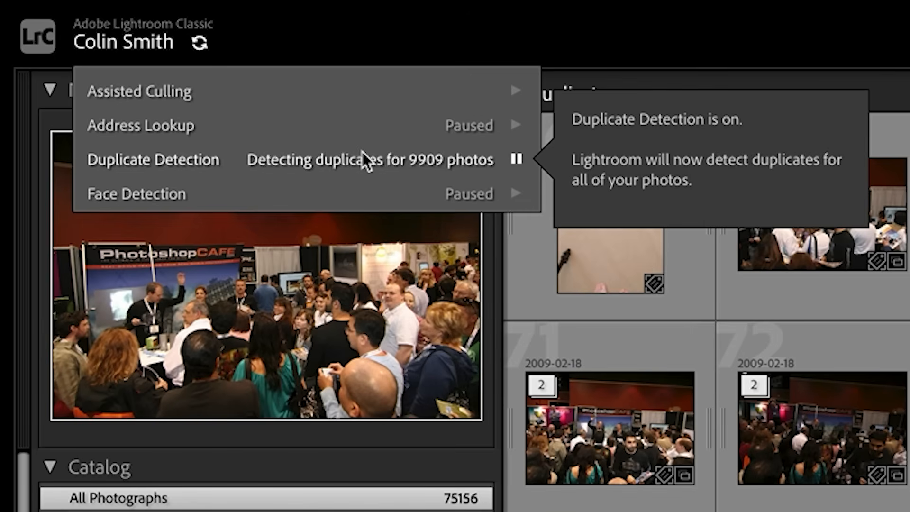
{"action": "left_click", "coordinate": [516, 159]}
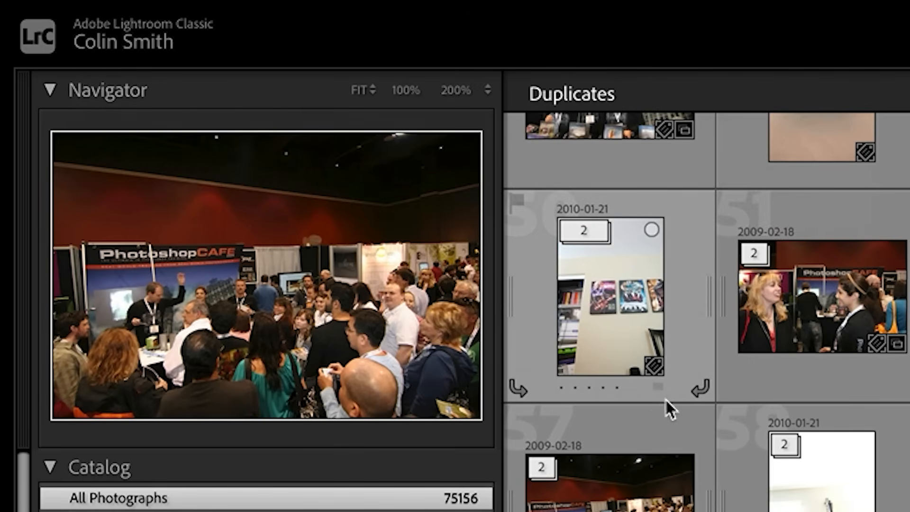
- Resume the Face Detection, Address Lookup and Duplicate Detection background activities and start Assisted Culling
{"action": "left_click", "coordinate": [192, 39]}
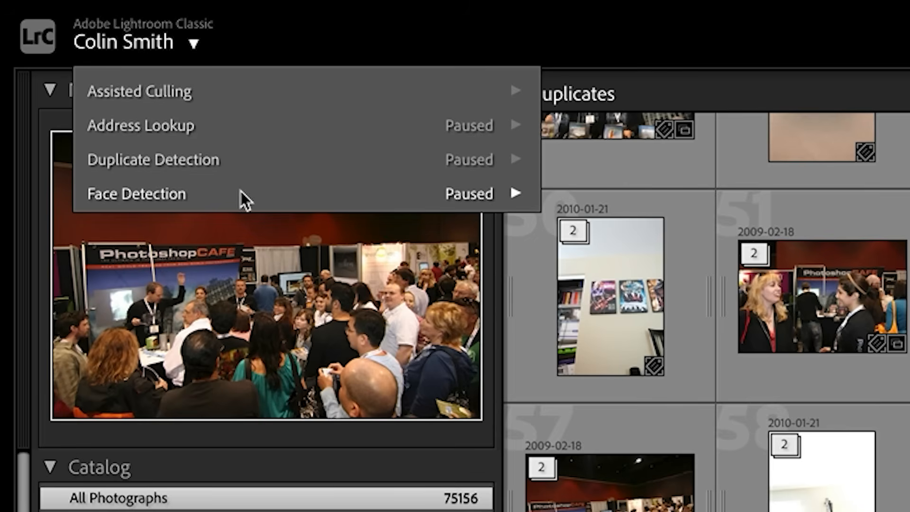
{"action": "left_click", "coordinate": [515, 193]}
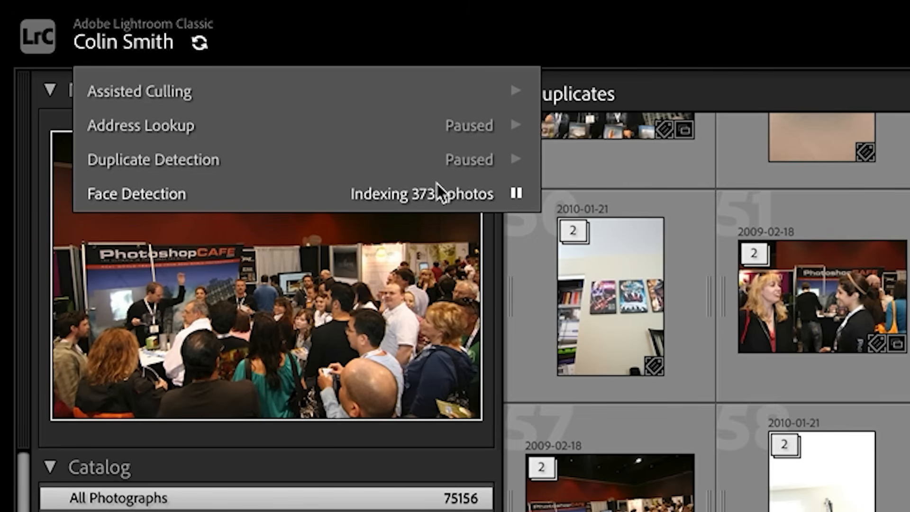
{"action": "left_click", "coordinate": [516, 125]}
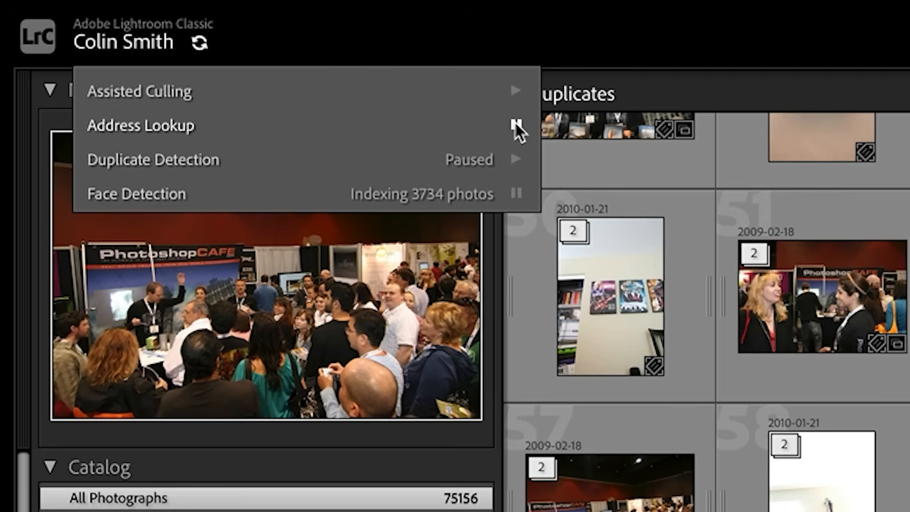
{"action": "left_click", "coordinate": [516, 159]}
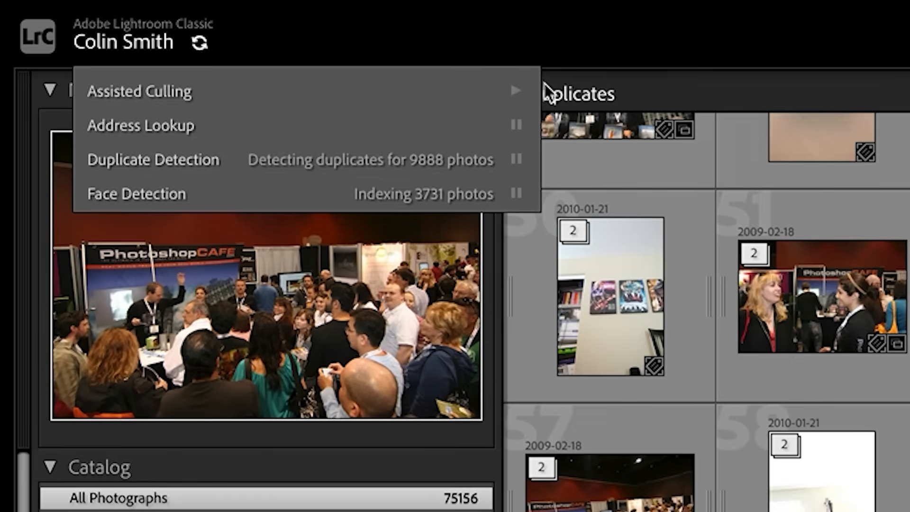
{"action": "left_click", "coordinate": [518, 93]}
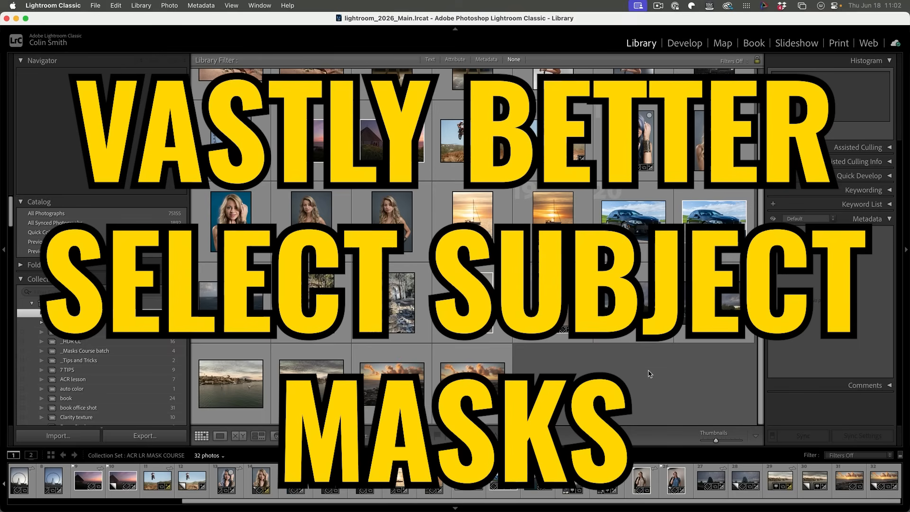
- Open photo 17 of the ACR LR MASK COURSE set, the long-haired woman in a green dress, in Develop
{"action": "scroll", "coordinate": [642, 385], "scroll_direction": "up", "scroll_amount": 1}
{"action": "scroll", "coordinate": [642, 385], "scroll_direction": "up", "scroll_amount": 1}
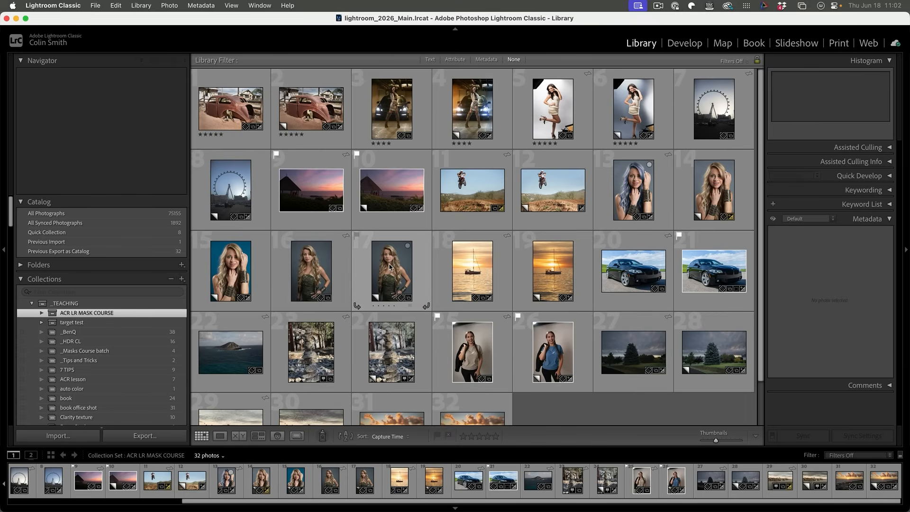
{"action": "double_click", "coordinate": [389, 267]}
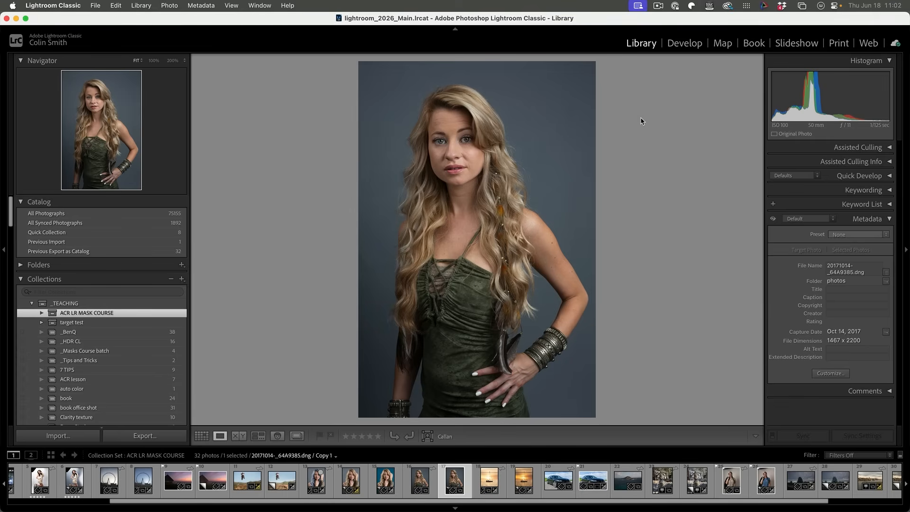
{"action": "left_click", "coordinate": [684, 44]}
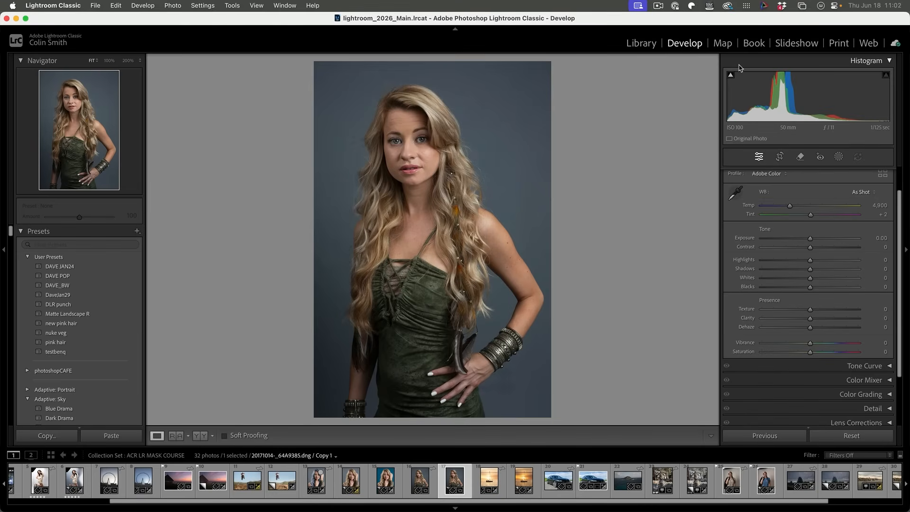
- Create two separate masks of the woman: an Entire Person mask from Person 1 and a Select Subject mask
{"action": "left_click", "coordinate": [838, 156]}
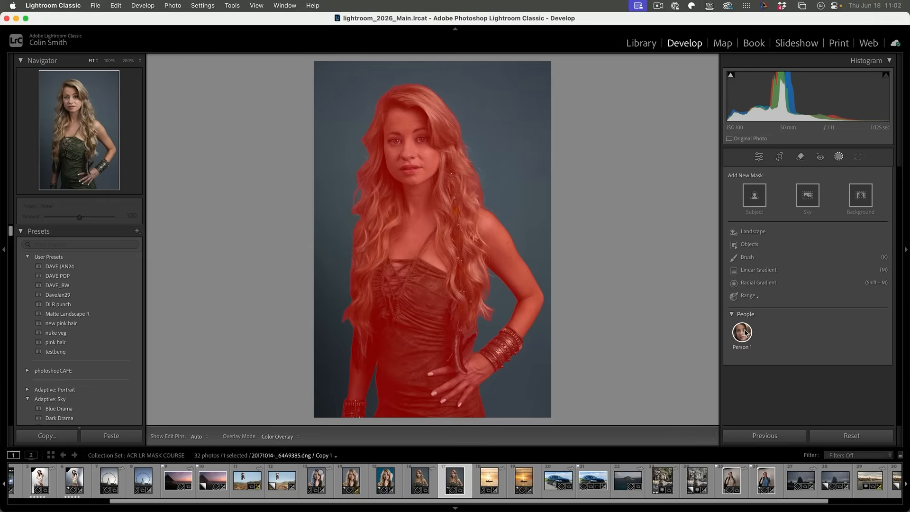
{"action": "left_click", "coordinate": [742, 332]}
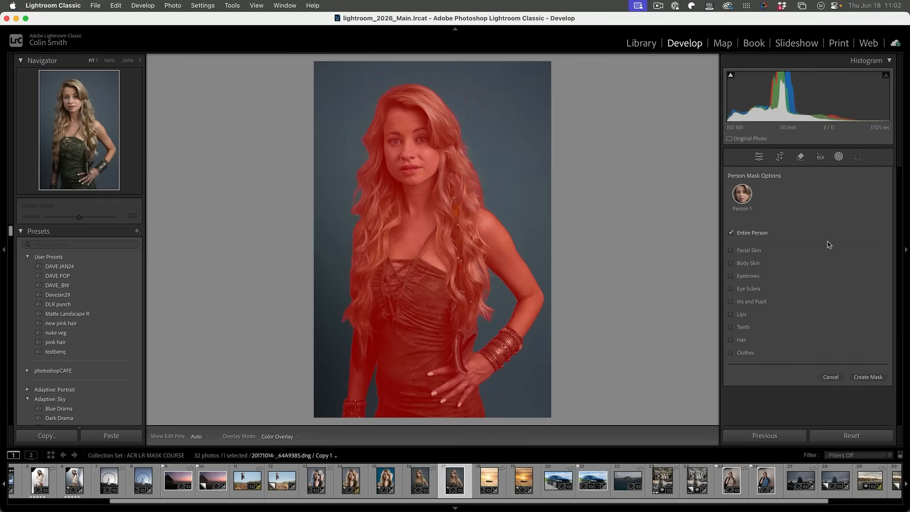
{"action": "left_click", "coordinate": [867, 376]}
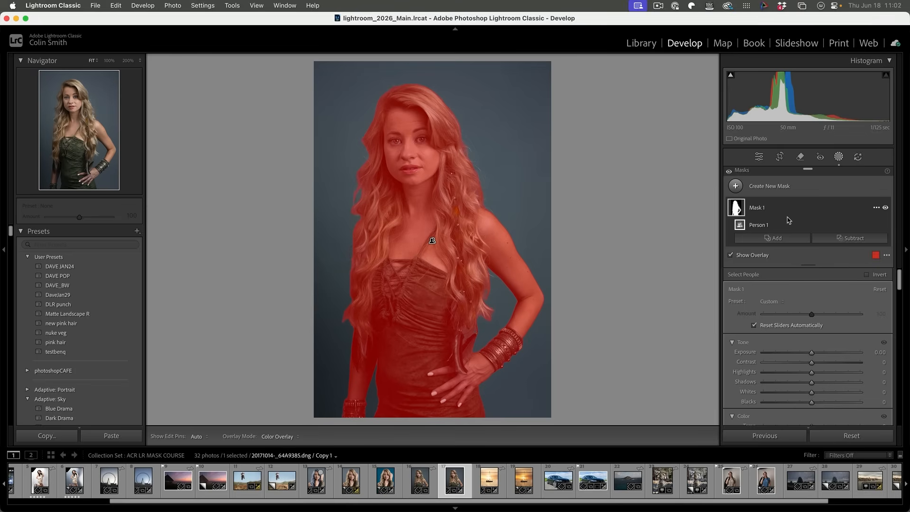
{"action": "left_click", "coordinate": [737, 186]}
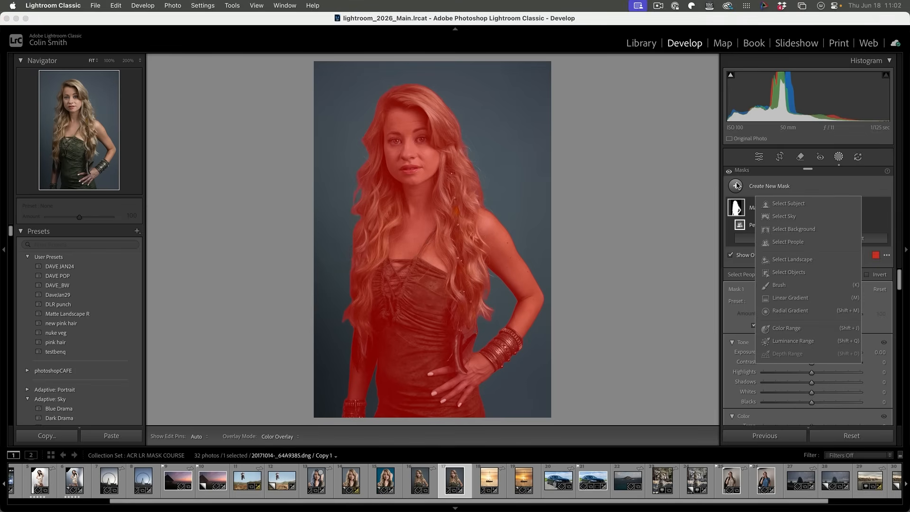
{"action": "left_click", "coordinate": [787, 206]}
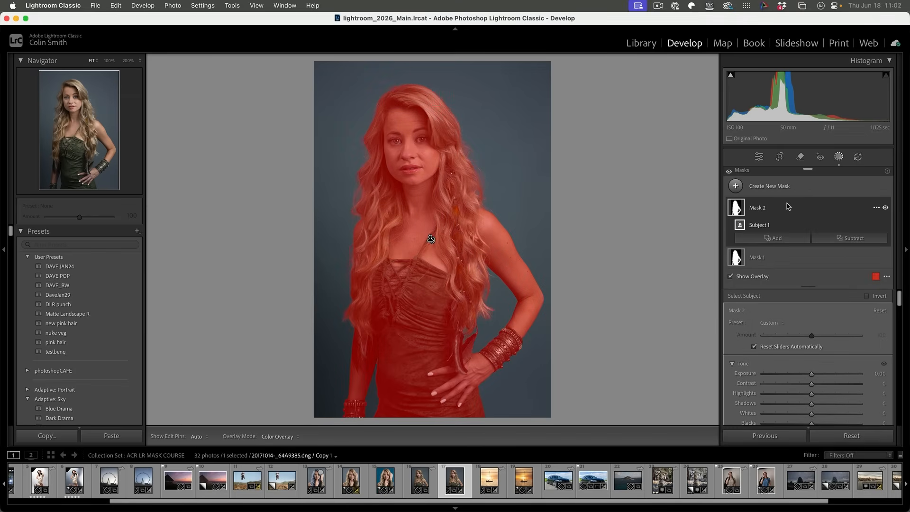
- Compare the edges of the Person and Subject masks in White on Black overlay mode, and restore Color Overlay
{"action": "left_click", "coordinate": [886, 278]}
{"action": "left_click", "coordinate": [848, 314]}
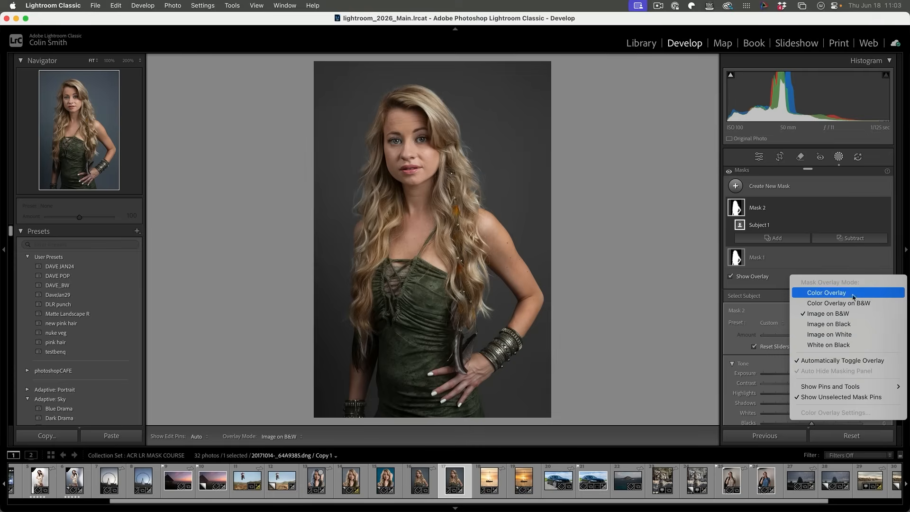
{"action": "left_click", "coordinate": [843, 347]}
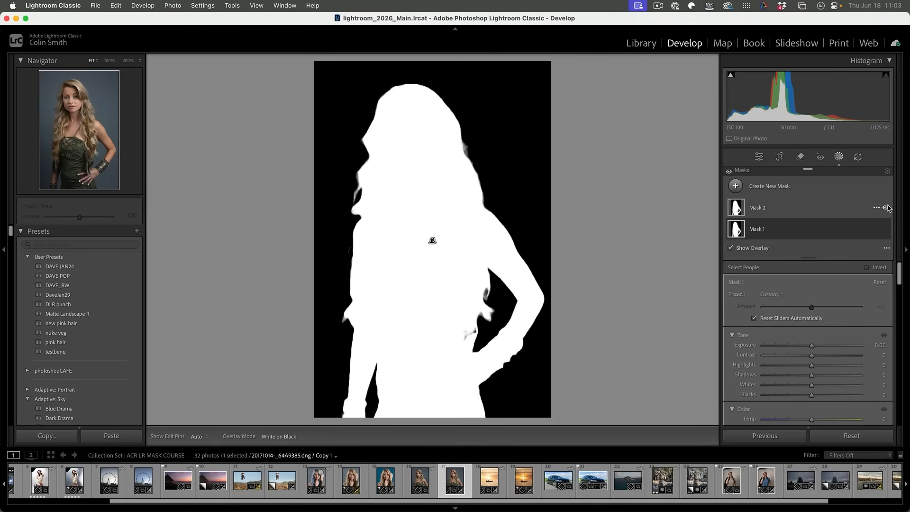
{"action": "left_click", "coordinate": [886, 207]}
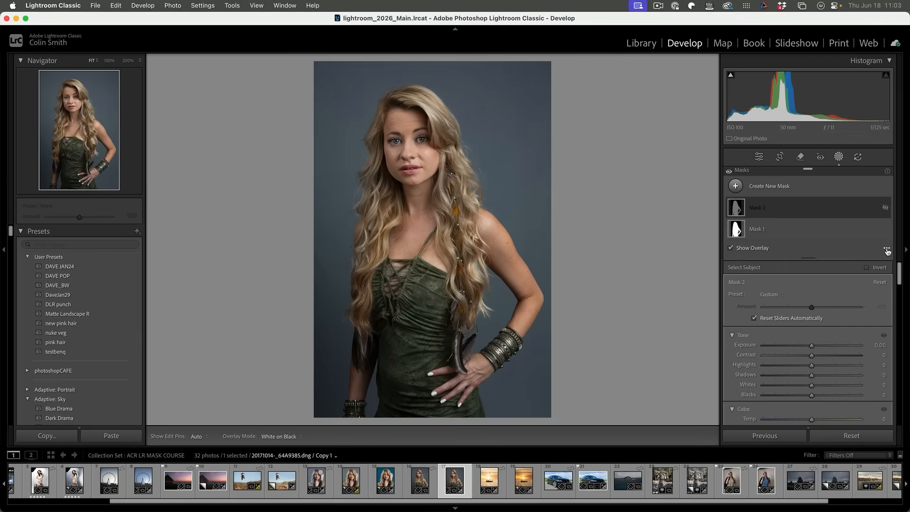
{"action": "left_click", "coordinate": [801, 203]}
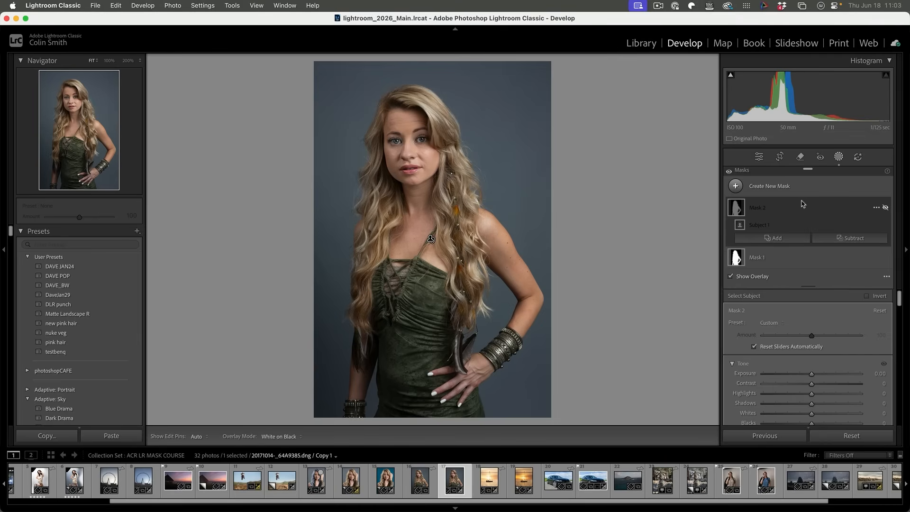
{"action": "left_click", "coordinate": [886, 276]}
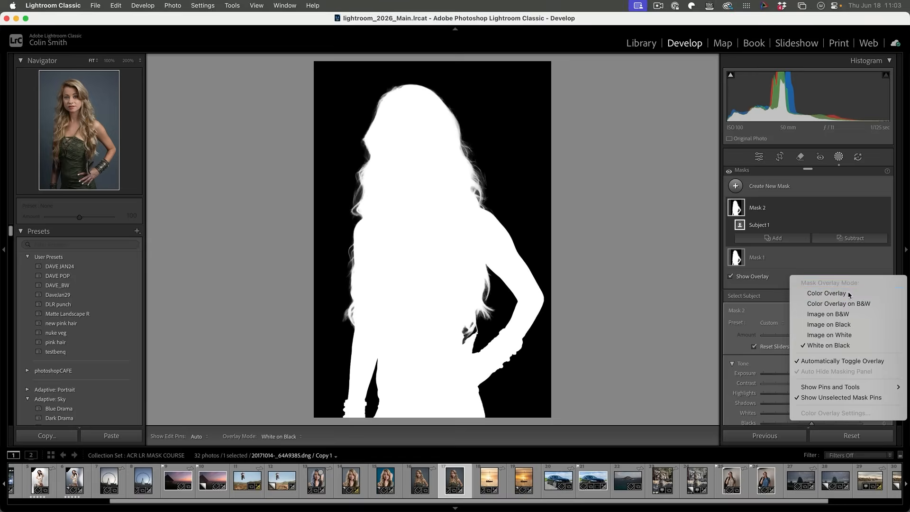
{"action": "left_click", "coordinate": [782, 293]}
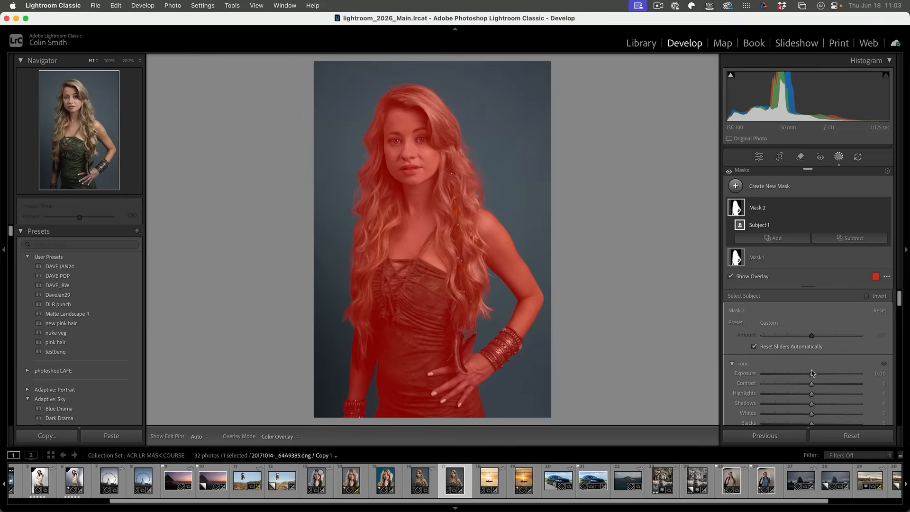
- Brighten the woman through the Subject mask, setting its Exposure to about 0.93
{"action": "left_click_drag", "start_coordinate": [811, 373], "coordinate": [815, 373]}
{"action": "left_click", "coordinate": [109, 60]}
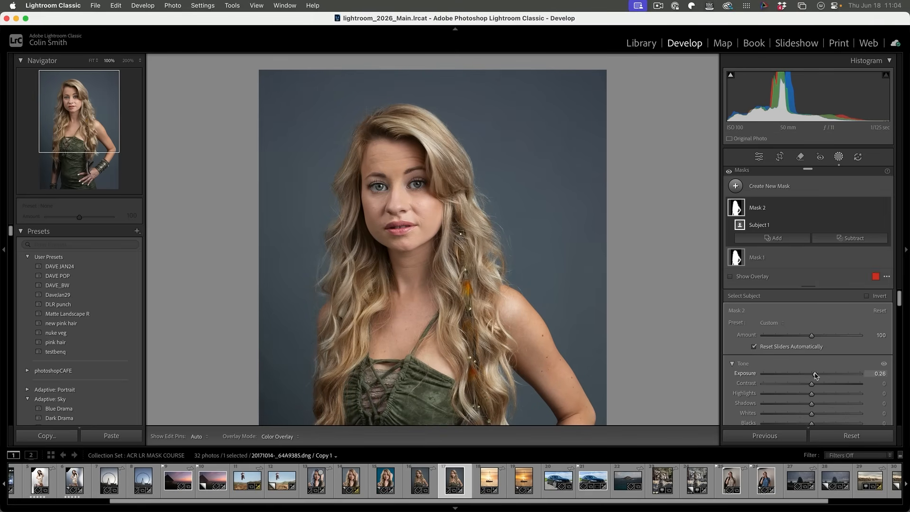
{"action": "mouse_move", "coordinate": [816, 375]}
{"action": "left_mouse_down"}
{"action": "mouse_move", "coordinate": [827, 374]}
{"action": "mouse_move", "coordinate": [810, 373]}
{"action": "left_mouse_up"}
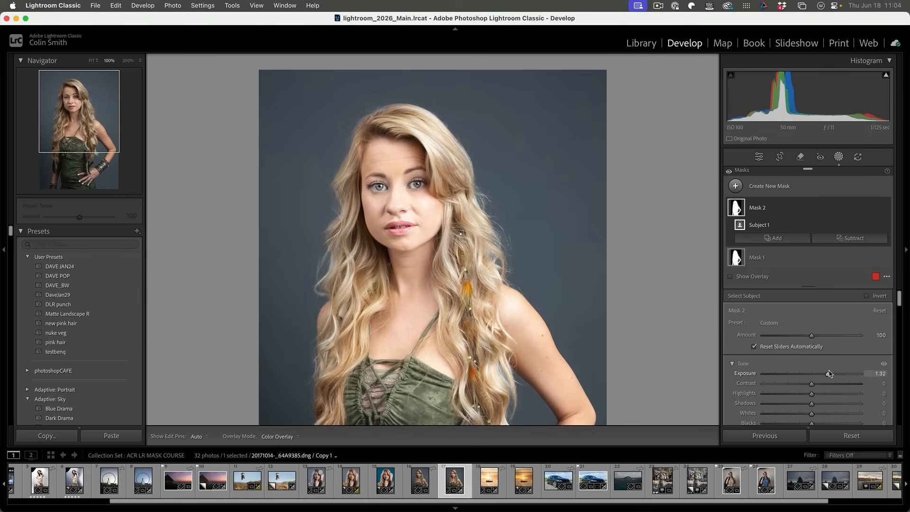
{"action": "mouse_move", "coordinate": [828, 374]}
{"action": "left_mouse_down"}
{"action": "mouse_move", "coordinate": [781, 374]}
{"action": "mouse_move", "coordinate": [819, 376]}
{"action": "left_mouse_up"}
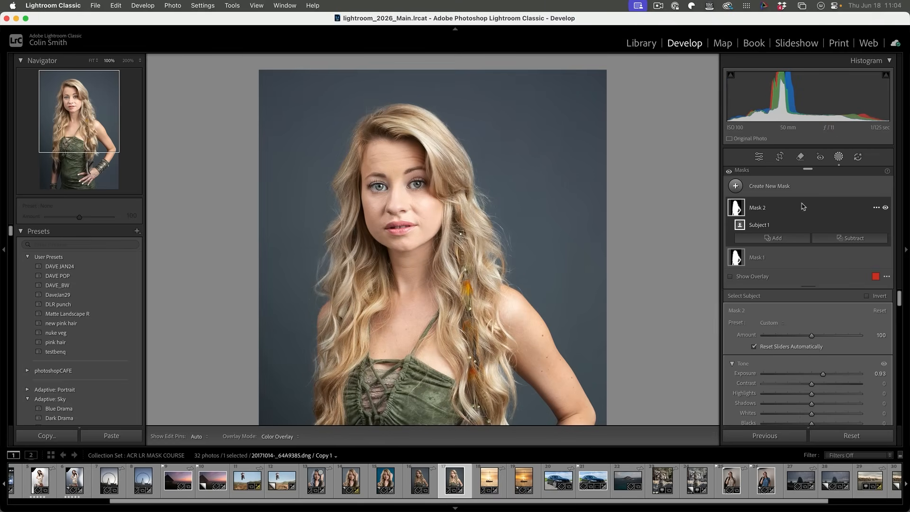
- Hide the Subject mask and test the Person mask's Exposure at 1.51, bringing it back down to about -0.13
{"action": "left_click", "coordinate": [885, 208]}
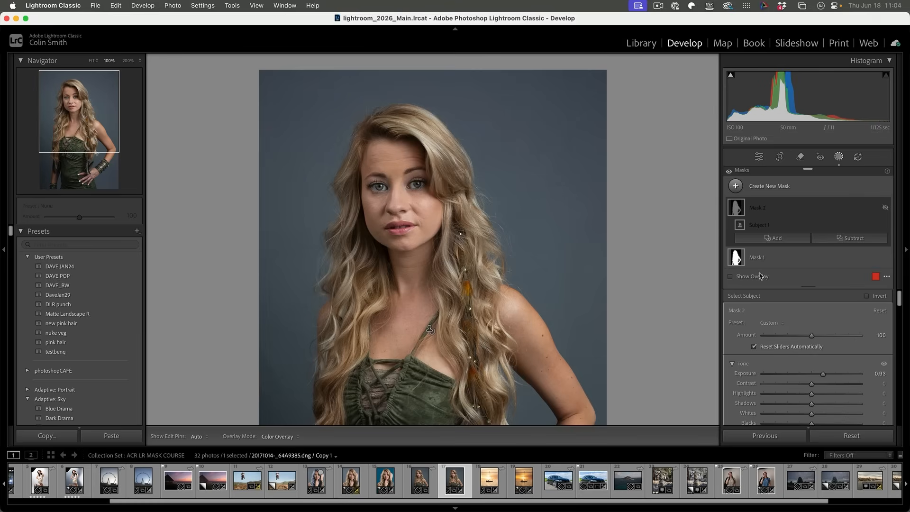
{"action": "left_click", "coordinate": [735, 257]}
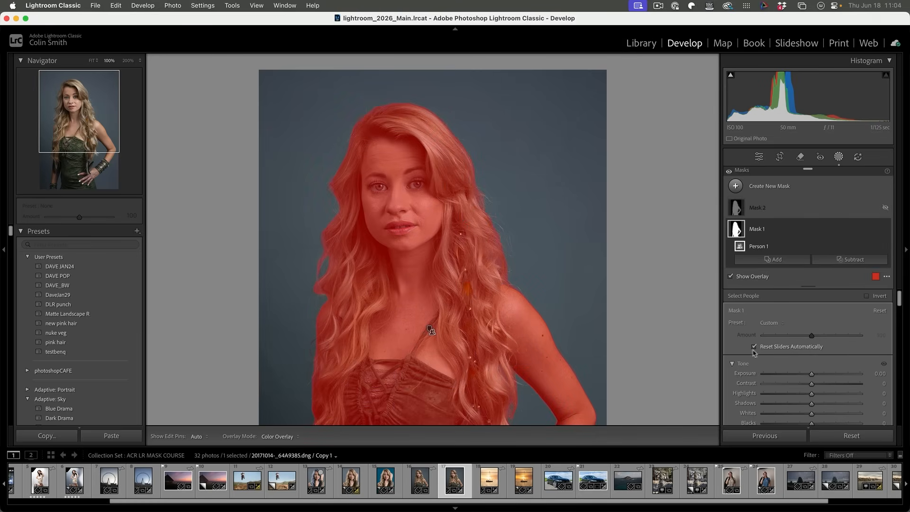
{"action": "left_click_drag", "start_coordinate": [812, 375], "coordinate": [829, 374]}
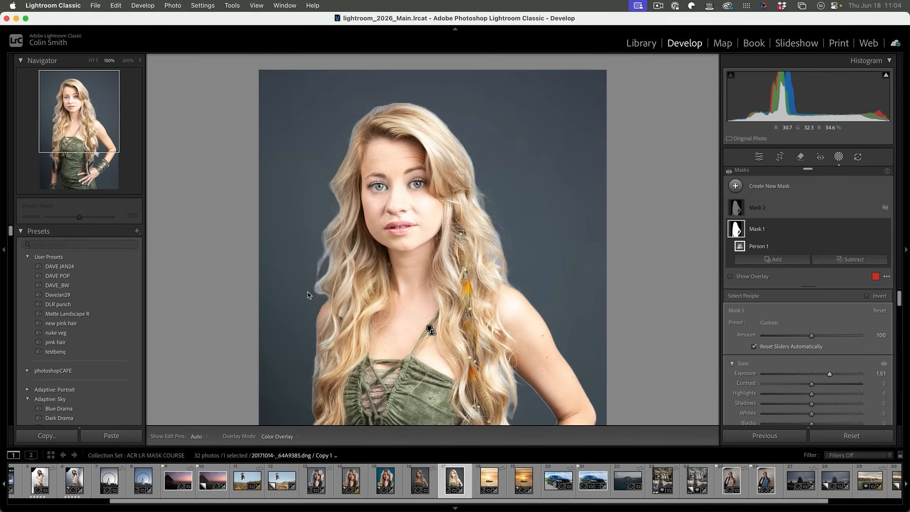
{"action": "left_click_drag", "start_coordinate": [829, 374], "coordinate": [810, 374]}
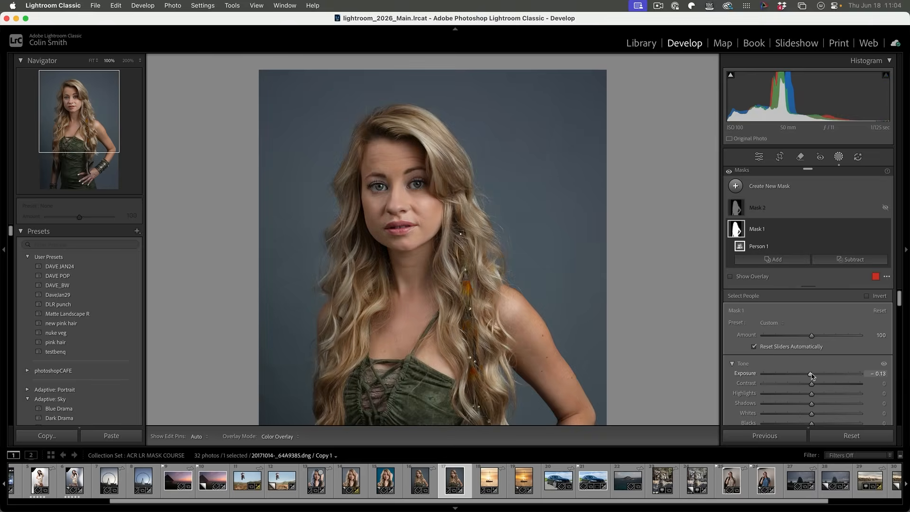
{"action": "mouse_move", "coordinate": [763, 211]}
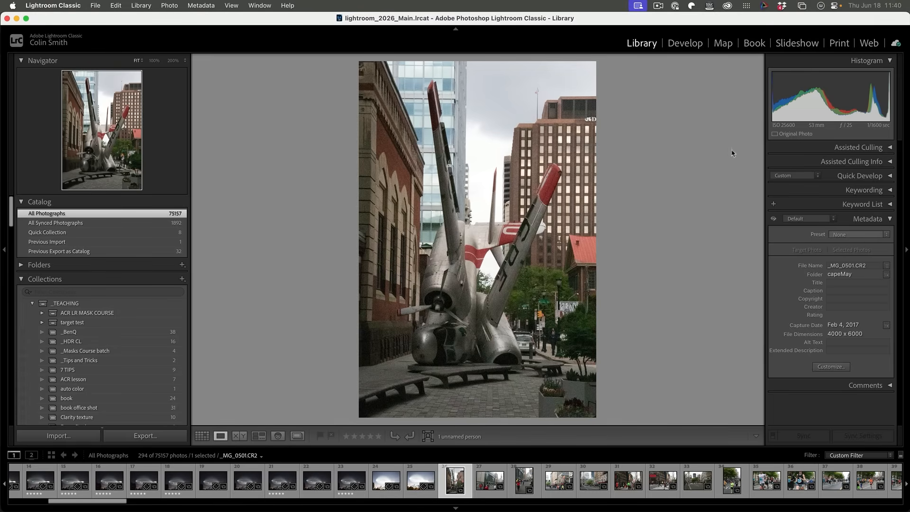
- Check the noise in the crashed-airplane sculpture photo at 100%, and enable Denoise in its Detail settings in the Develop module
{"action": "left_click", "coordinate": [473, 212]}
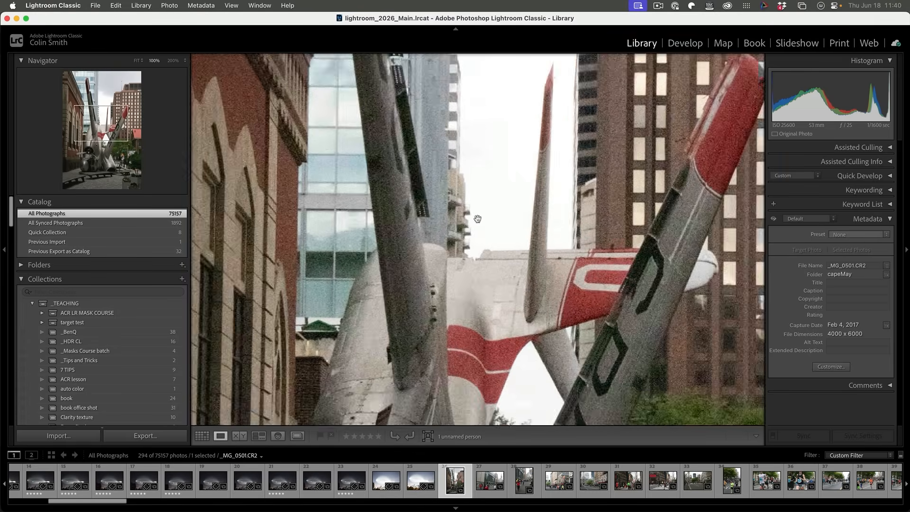
{"action": "left_click", "coordinate": [521, 287]}
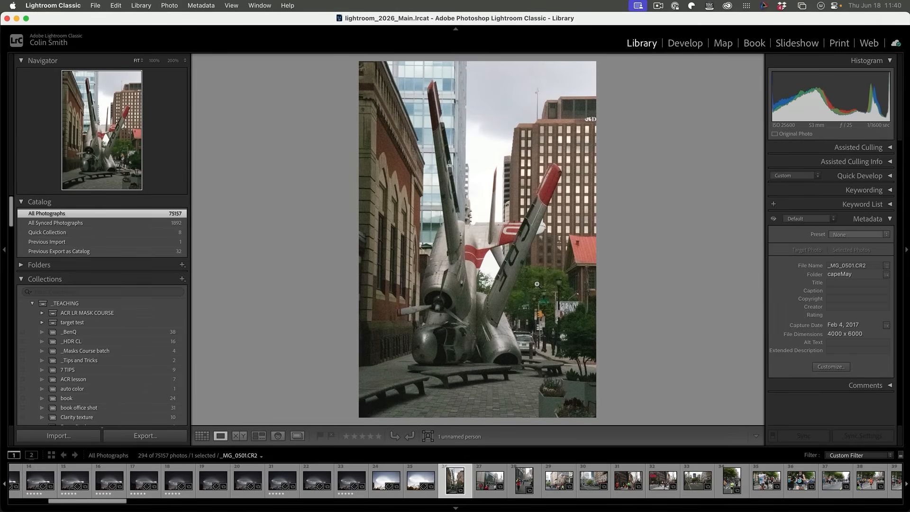
{"action": "left_click", "coordinate": [683, 45]}
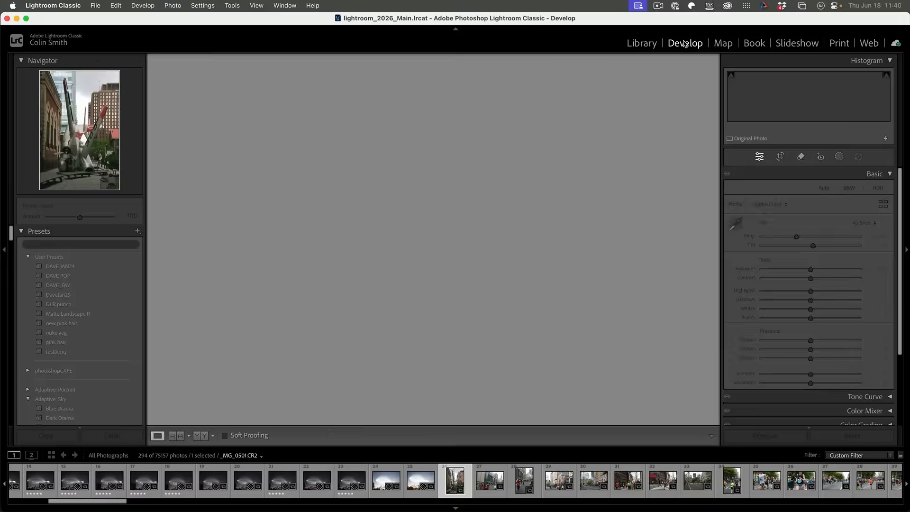
{"action": "scroll", "coordinate": [888, 348], "scroll_direction": "down", "scroll_amount": 5}
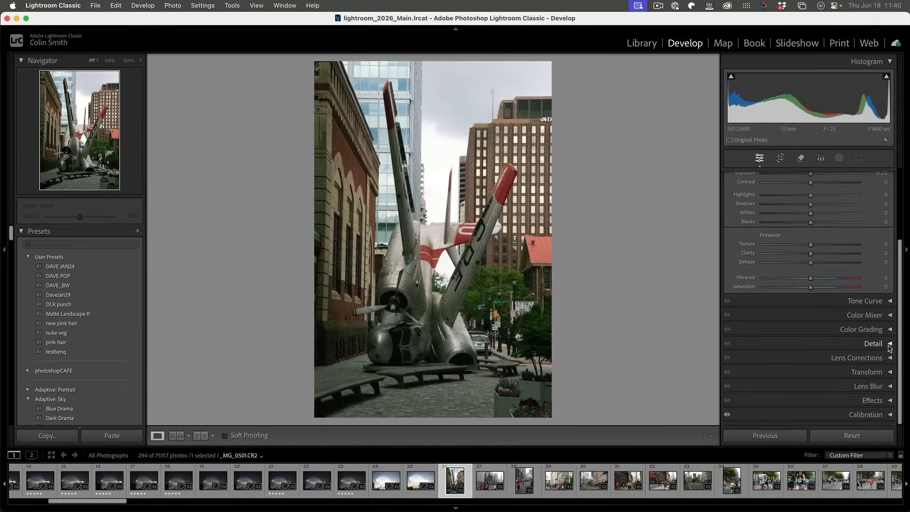
{"action": "left_click", "coordinate": [889, 343]}
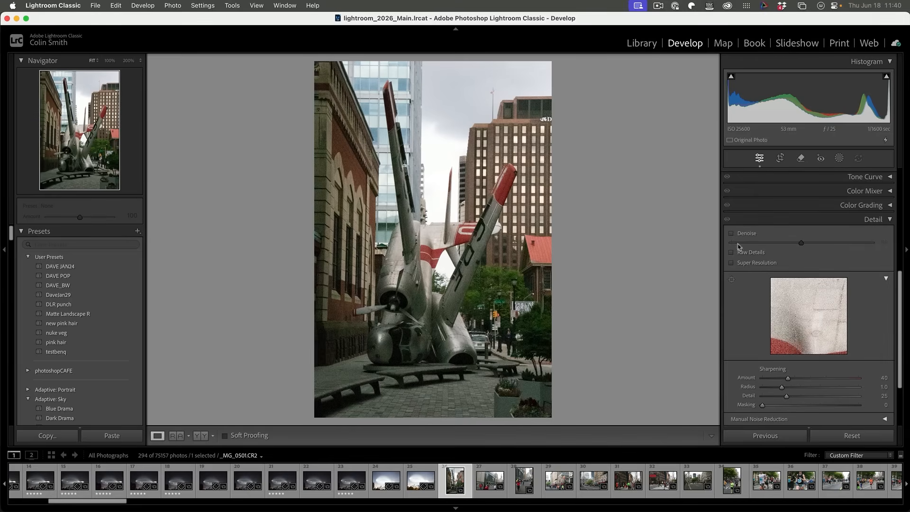
{"action": "left_click", "coordinate": [730, 235]}
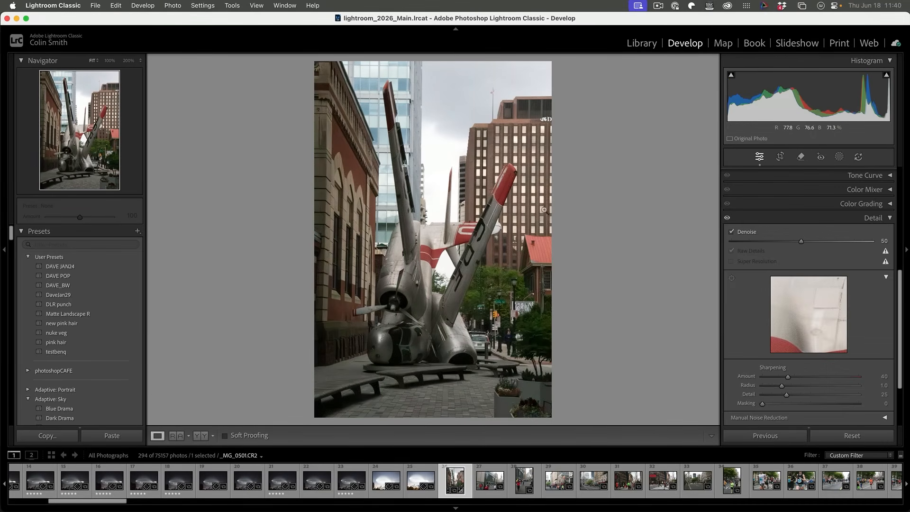
- Increase the Denoise amount on the airplane sculpture photo and check the denoised image
{"action": "left_click_drag", "start_coordinate": [417, 226], "coordinate": [513, 207]}
{"action": "left_click_drag", "start_coordinate": [801, 243], "coordinate": [820, 241]}
{"action": "left_click", "coordinate": [616, 261]}
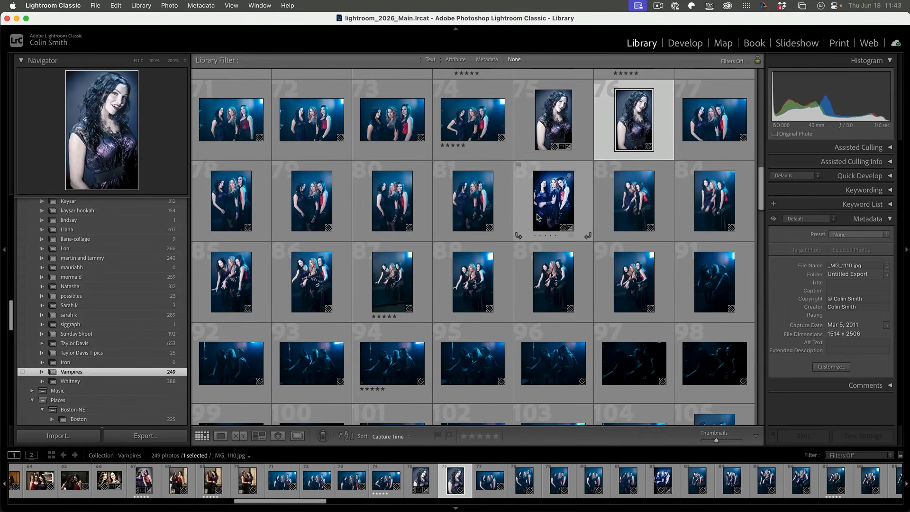
- Turn on Eye Focus and Eyes Open in Assisted Culling for the Vampires collection, selecting only photos with people's eyes detected
{"action": "left_click", "coordinate": [874, 148]}
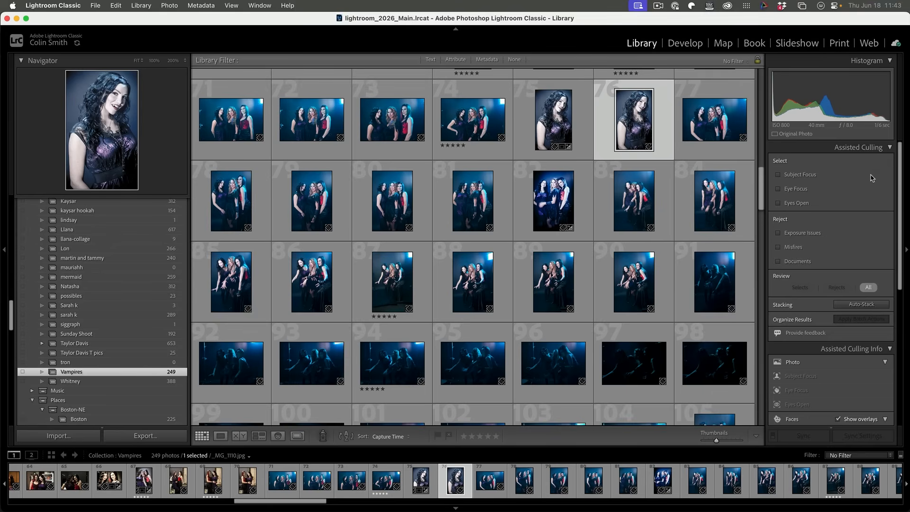
{"action": "left_click", "coordinate": [803, 191]}
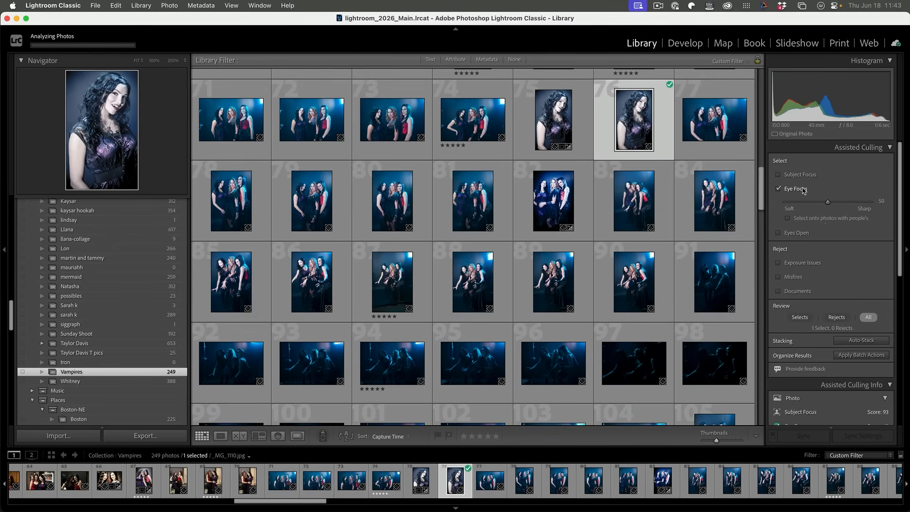
{"action": "left_click", "coordinate": [799, 240]}
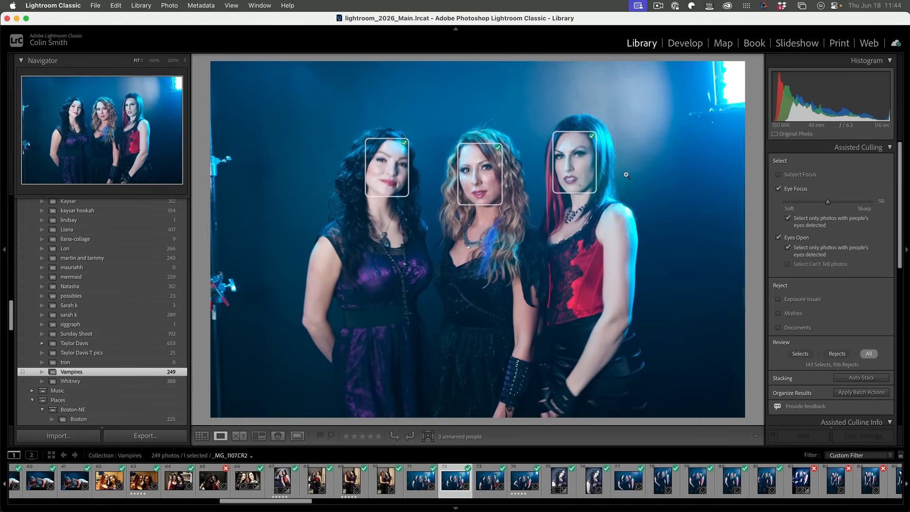
- Examine the eye sharpness and eyes-open rating of the woman in red, compare the previous group photo, and return to the grid
{"action": "mouse_move", "coordinate": [595, 182]}
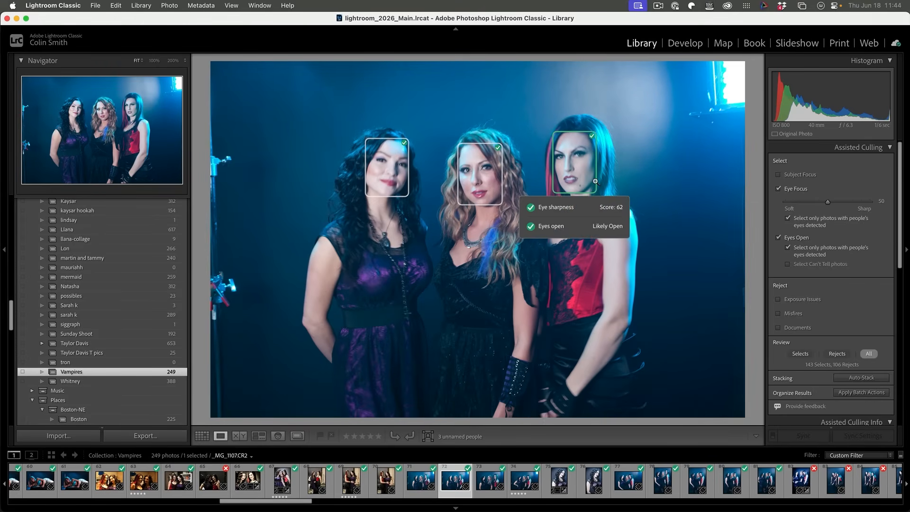
{"action": "key", "text": "Left"}
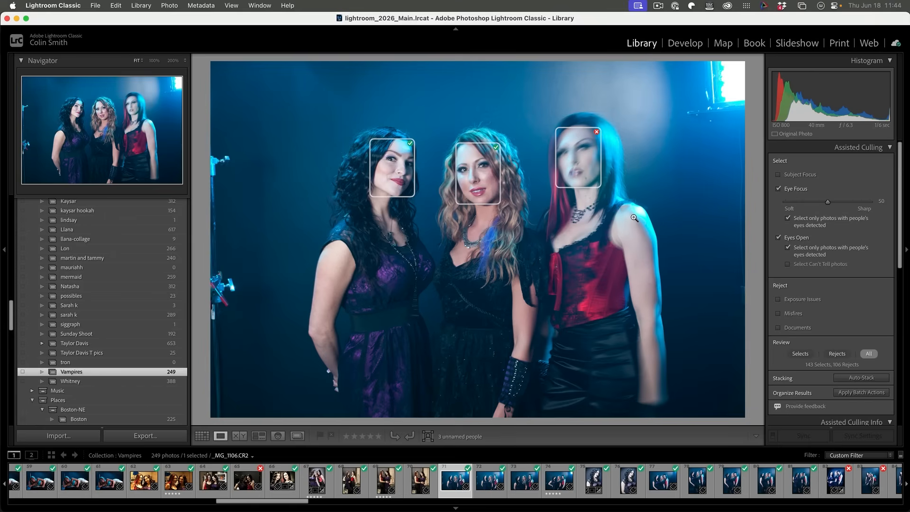
{"action": "key", "text": "g"}
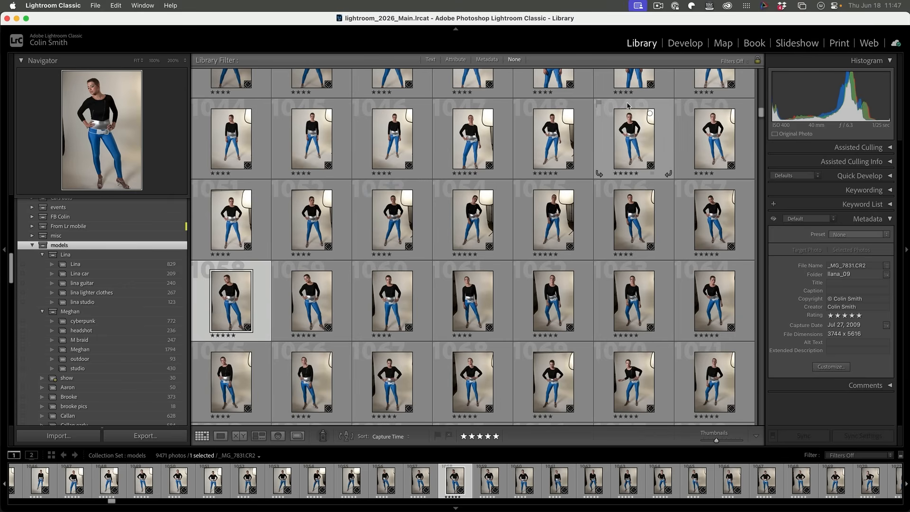
- Redisplay the Library filter bar for the models collection set, switch the ISO Speed metadata column to Has AI, and filter by Yes
{"action": "key", "text": "backslash"}
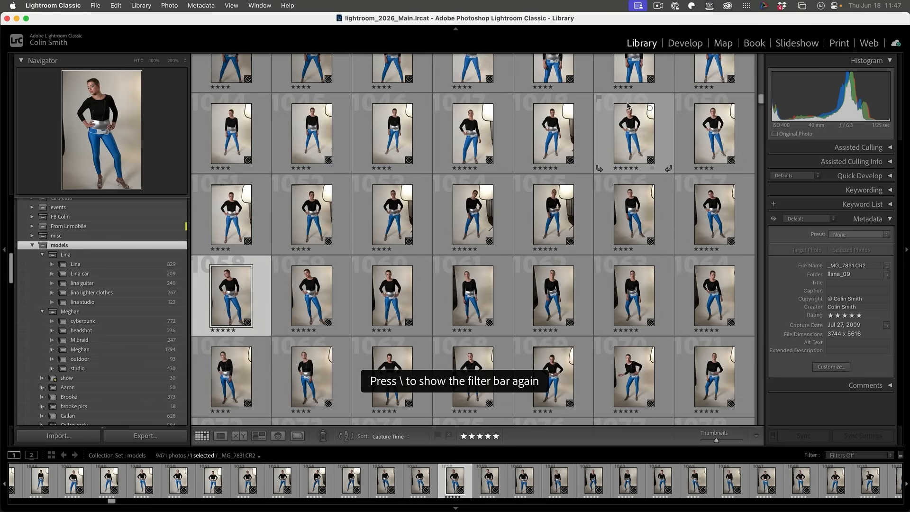
{"action": "key", "text": "backslash"}
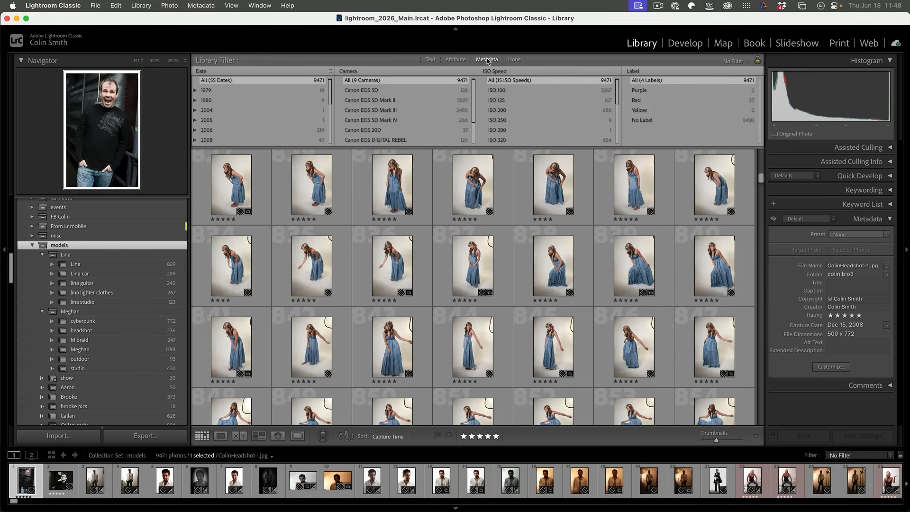
{"action": "left_click", "coordinate": [495, 71]}
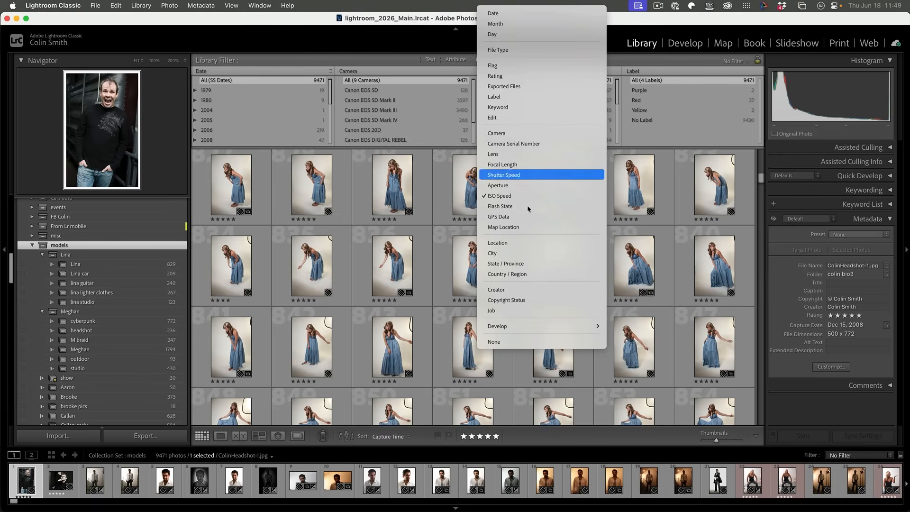
{"action": "mouse_move", "coordinate": [563, 330]}
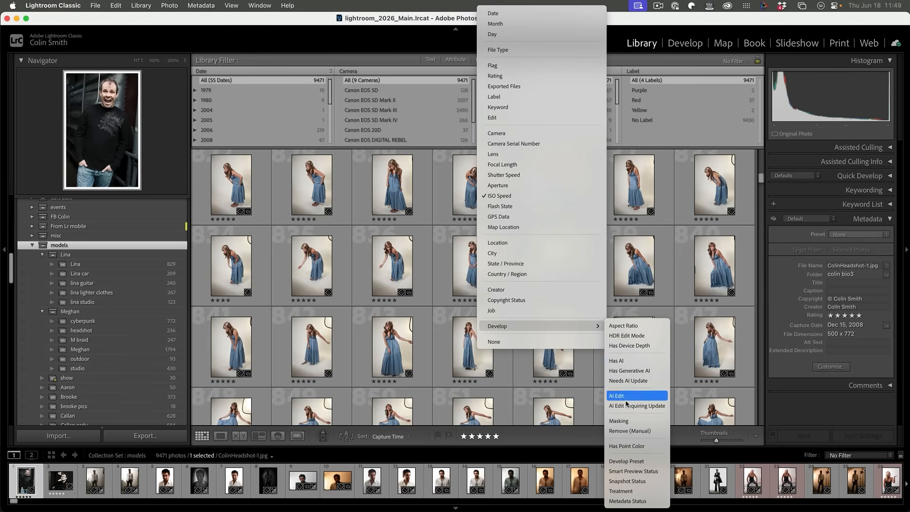
{"action": "left_click", "coordinate": [624, 363]}
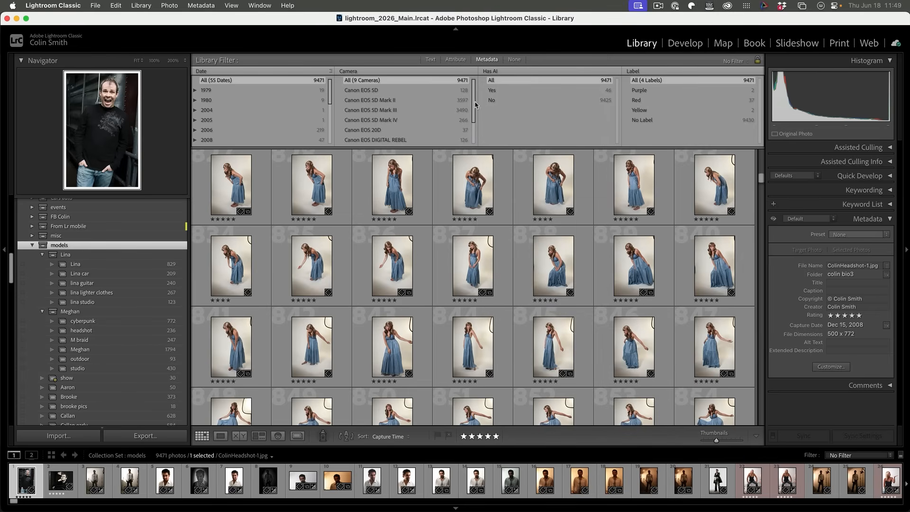
{"action": "left_click", "coordinate": [522, 89]}
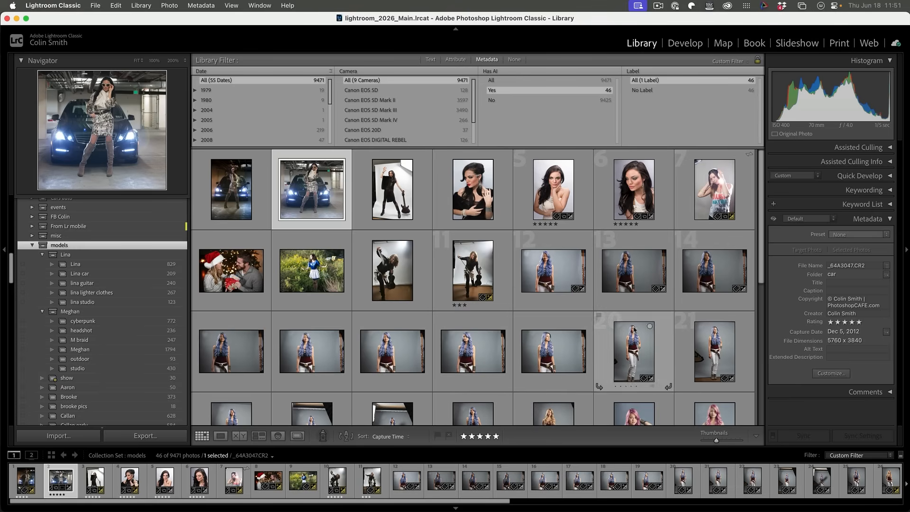
- Open the photo of the woman in front of the black car in Develop with the Remove tool and compare its before and after
{"action": "double_click", "coordinate": [320, 185]}
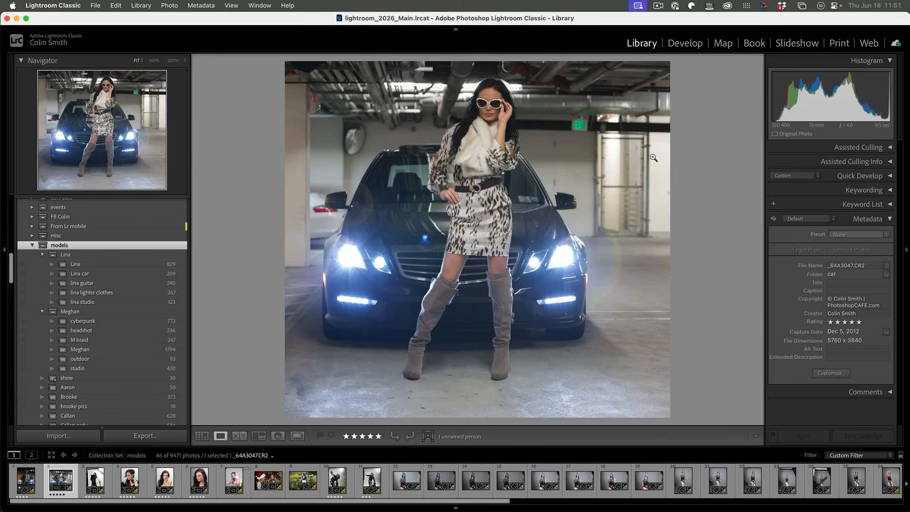
{"action": "left_click", "coordinate": [684, 43]}
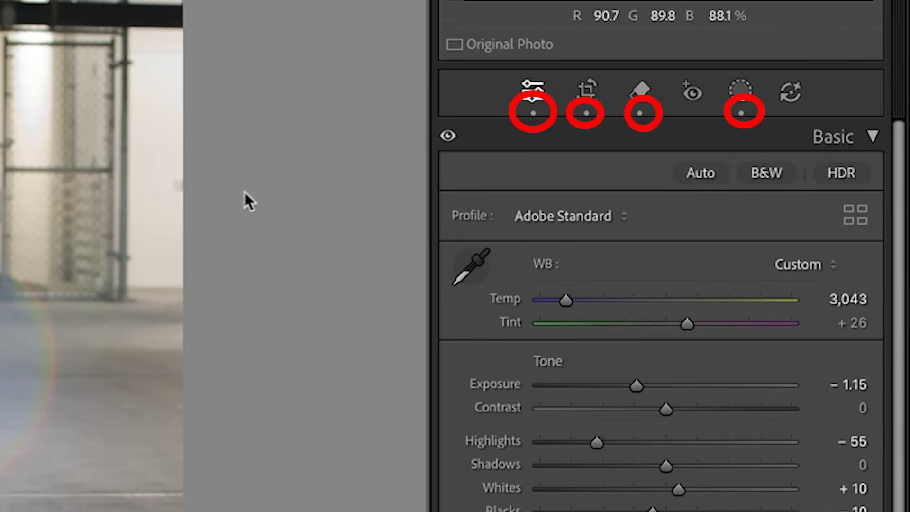
{"action": "left_click", "coordinate": [643, 90]}
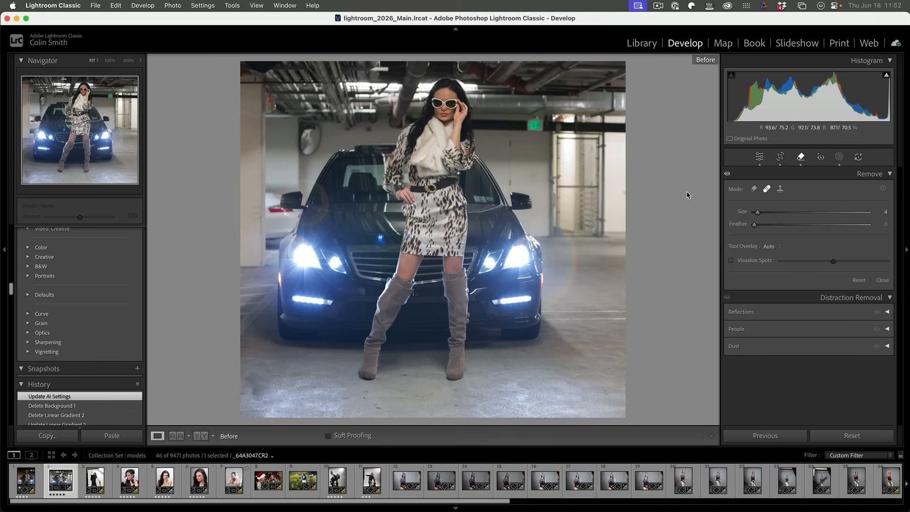
{"action": "key", "text": "backslash"}
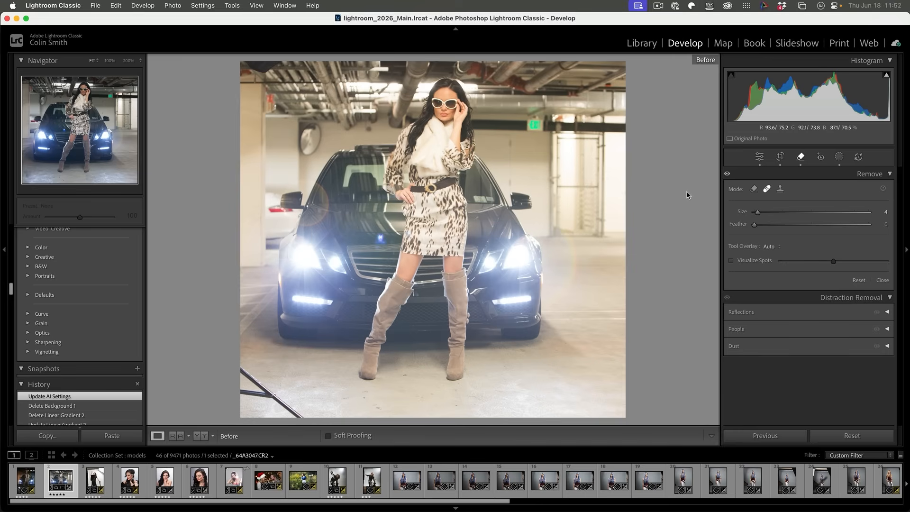
{"action": "key", "text": "backslash"}
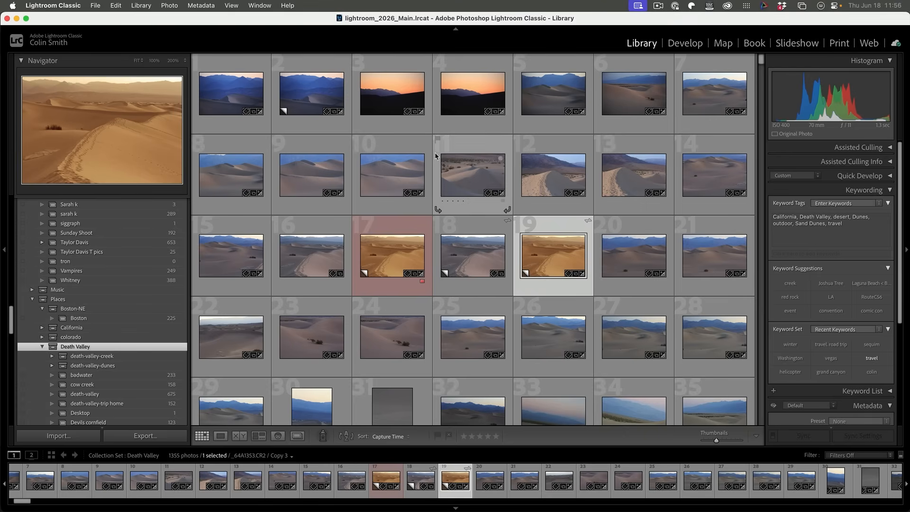
- Review the keyword tags of the selected golden dunes photo, and open the application settings
{"action": "left_click", "coordinate": [799, 224]}
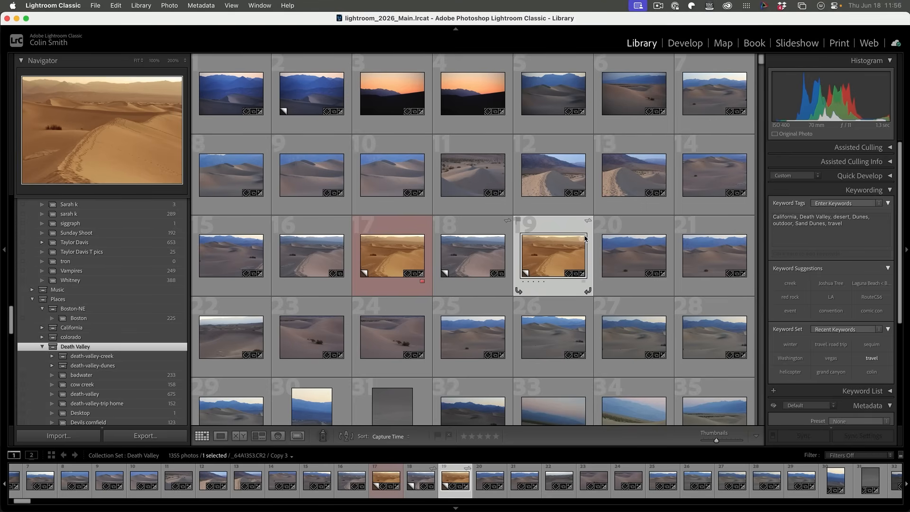
{"action": "left_click", "coordinate": [66, 6]}
{"action": "left_click", "coordinate": [60, 35]}
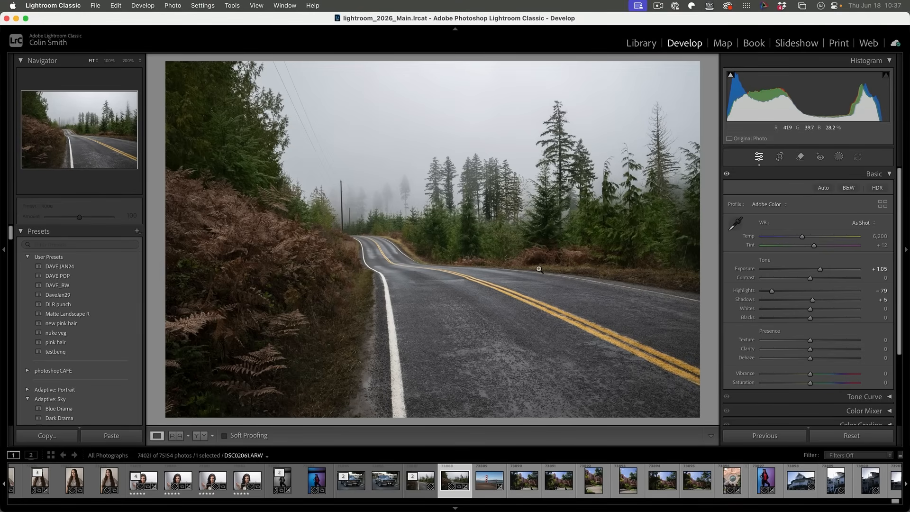
- Create a brush mask on the foggy road photo, painting the road, roadside trees and left bushes with Exposure 0.85, Shadows 44, Whites 8, Temp 19
{"action": "left_click", "coordinate": [838, 156]}
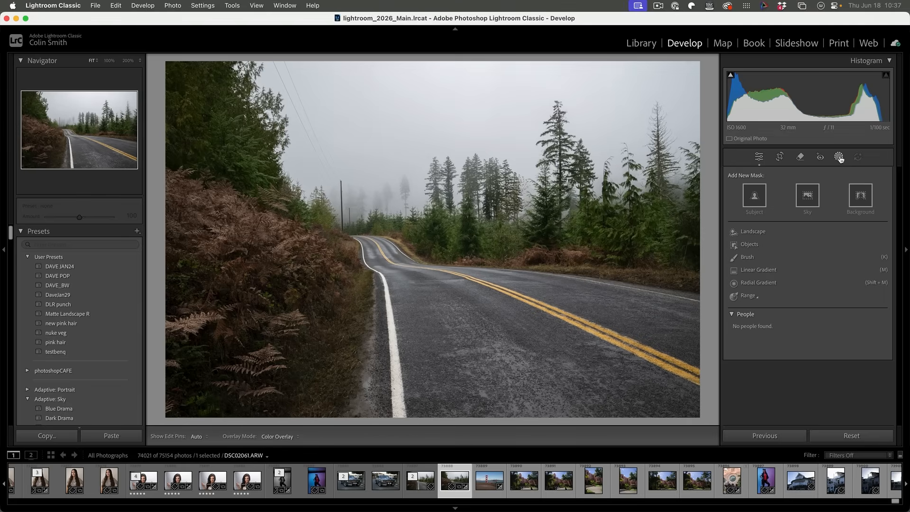
{"action": "left_click", "coordinate": [749, 256]}
{"action": "mouse_move", "coordinate": [367, 239]}
{"action": "left_mouse_down"}
{"action": "mouse_move", "coordinate": [455, 270]}
{"action": "mouse_move", "coordinate": [700, 325]}
{"action": "mouse_move", "coordinate": [544, 322]}
{"action": "mouse_move", "coordinate": [673, 360]}
{"action": "mouse_move", "coordinate": [445, 280]}
{"action": "mouse_move", "coordinate": [521, 331]}
{"action": "mouse_move", "coordinate": [673, 403]}
{"action": "mouse_move", "coordinate": [544, 403]}
{"action": "mouse_move", "coordinate": [489, 339]}
{"action": "mouse_move", "coordinate": [407, 299]}
{"action": "mouse_move", "coordinate": [403, 379]}
{"action": "mouse_move", "coordinate": [559, 407]}
{"action": "mouse_move", "coordinate": [434, 354]}
{"action": "mouse_move", "coordinate": [426, 326]}
{"action": "mouse_move", "coordinate": [602, 417]}
{"action": "mouse_move", "coordinate": [697, 398]}
{"action": "mouse_move", "coordinate": [656, 309]}
{"action": "left_mouse_up"}
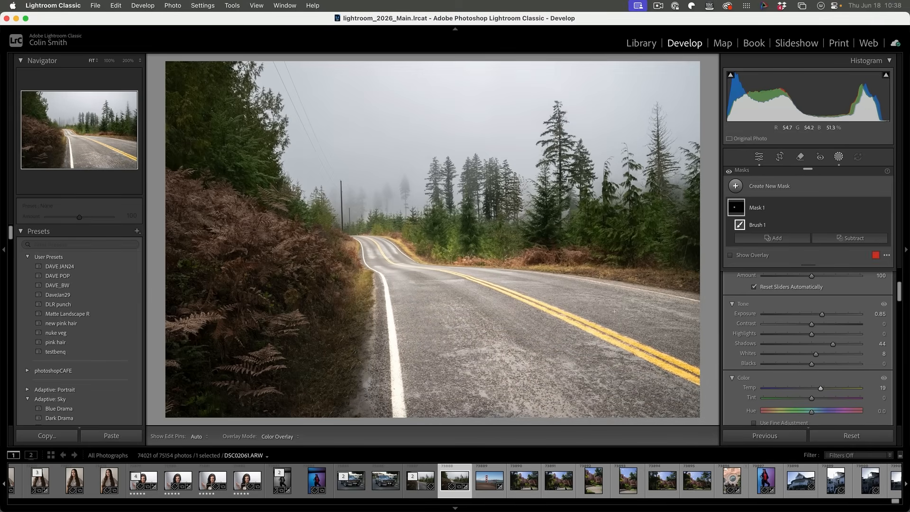
{"action": "mouse_move", "coordinate": [375, 232]}
{"action": "left_mouse_down"}
{"action": "mouse_move", "coordinate": [417, 222]}
{"action": "mouse_move", "coordinate": [678, 265]}
{"action": "mouse_move", "coordinate": [582, 251]}
{"action": "left_mouse_up"}
{"action": "mouse_move", "coordinate": [337, 247]}
{"action": "left_mouse_down"}
{"action": "mouse_move", "coordinate": [282, 302]}
{"action": "mouse_move", "coordinate": [209, 218]}
{"action": "mouse_move", "coordinate": [195, 303]}
{"action": "mouse_move", "coordinate": [293, 258]}
{"action": "mouse_move", "coordinate": [204, 123]}
{"action": "mouse_move", "coordinate": [222, 185]}
{"action": "left_mouse_up"}
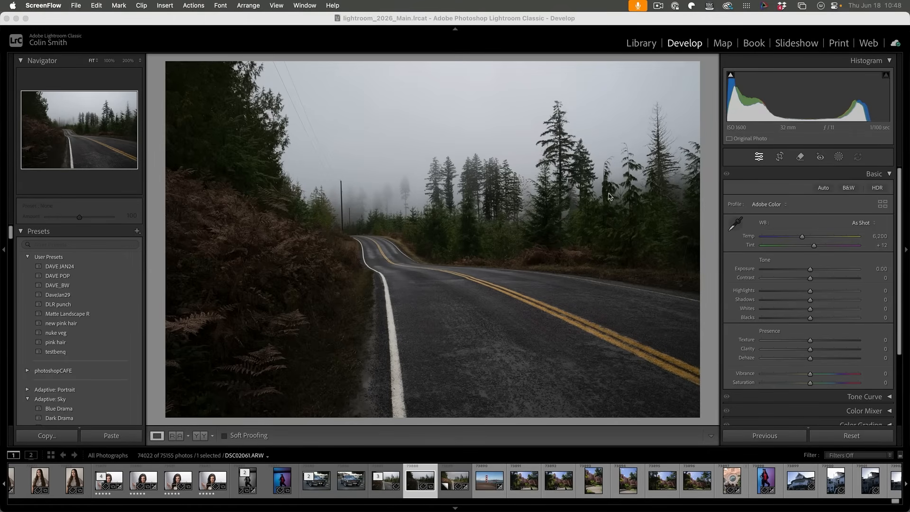
- Brush a mask over the road, right-hand trees and left ferns of the unedited dark road photo, with Exposure 1.30 and Shadows 25
{"action": "left_click", "coordinate": [836, 157]}
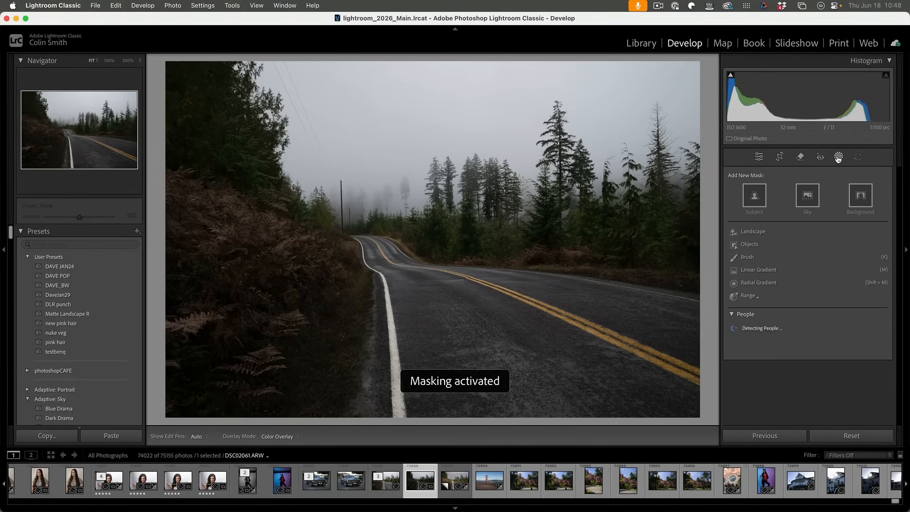
{"action": "left_click", "coordinate": [748, 258]}
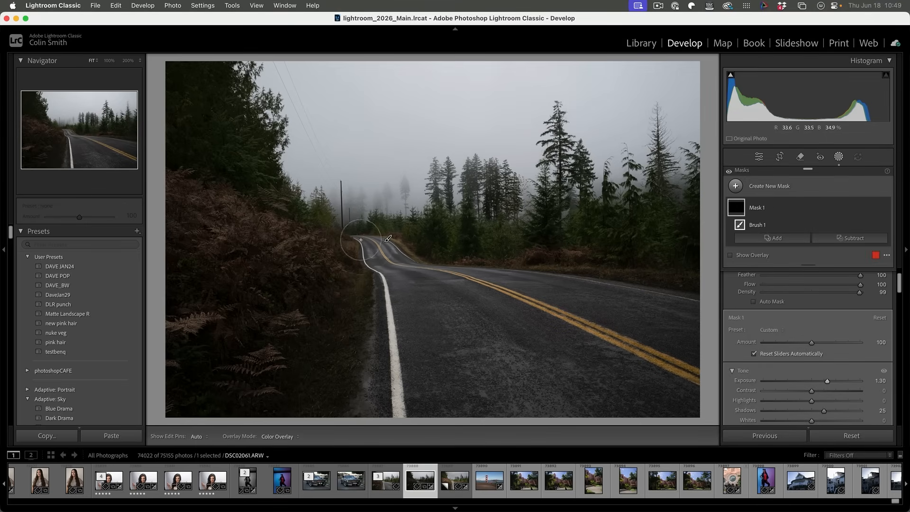
{"action": "mouse_move", "coordinate": [359, 238]}
{"action": "left_mouse_down"}
{"action": "mouse_move", "coordinate": [479, 273]}
{"action": "mouse_move", "coordinate": [703, 295]}
{"action": "mouse_move", "coordinate": [657, 312]}
{"action": "mouse_move", "coordinate": [448, 284]}
{"action": "mouse_move", "coordinate": [636, 323]}
{"action": "mouse_move", "coordinate": [476, 314]}
{"action": "mouse_move", "coordinate": [477, 304]}
{"action": "mouse_move", "coordinate": [407, 286]}
{"action": "mouse_move", "coordinate": [405, 373]}
{"action": "mouse_move", "coordinate": [421, 401]}
{"action": "mouse_move", "coordinate": [606, 405]}
{"action": "mouse_move", "coordinate": [455, 383]}
{"action": "mouse_move", "coordinate": [484, 345]}
{"action": "mouse_move", "coordinate": [524, 353]}
{"action": "mouse_move", "coordinate": [654, 343]}
{"action": "mouse_move", "coordinate": [412, 341]}
{"action": "mouse_move", "coordinate": [683, 351]}
{"action": "mouse_move", "coordinate": [702, 383]}
{"action": "mouse_move", "coordinate": [690, 322]}
{"action": "mouse_move", "coordinate": [614, 388]}
{"action": "mouse_move", "coordinate": [307, 401]}
{"action": "mouse_move", "coordinate": [415, 406]}
{"action": "left_mouse_up"}
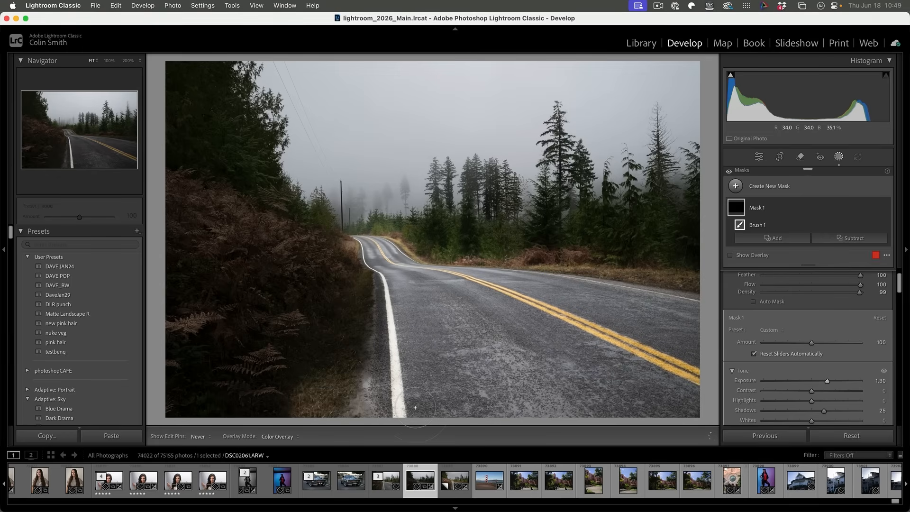
{"action": "mouse_move", "coordinate": [417, 226]}
{"action": "left_mouse_down"}
{"action": "mouse_move", "coordinate": [505, 243]}
{"action": "mouse_move", "coordinate": [682, 244]}
{"action": "mouse_move", "coordinate": [447, 248]}
{"action": "mouse_move", "coordinate": [635, 216]}
{"action": "mouse_move", "coordinate": [698, 221]}
{"action": "mouse_move", "coordinate": [682, 247]}
{"action": "left_mouse_up"}
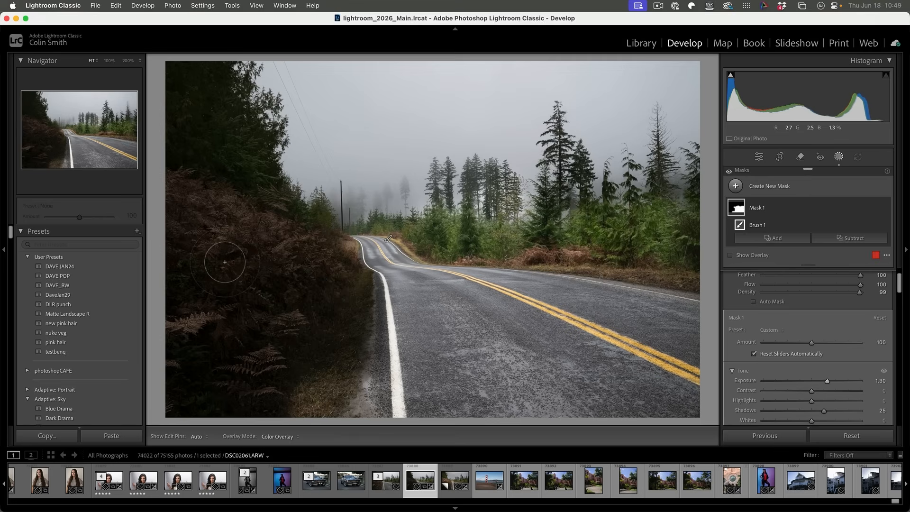
{"action": "mouse_move", "coordinate": [225, 261]}
{"action": "left_mouse_down"}
{"action": "mouse_move", "coordinate": [322, 235]}
{"action": "mouse_move", "coordinate": [247, 256]}
{"action": "mouse_move", "coordinate": [355, 274]}
{"action": "mouse_move", "coordinate": [240, 376]}
{"action": "mouse_move", "coordinate": [203, 306]}
{"action": "mouse_move", "coordinate": [189, 246]}
{"action": "mouse_move", "coordinate": [199, 194]}
{"action": "mouse_move", "coordinate": [218, 167]}
{"action": "mouse_move", "coordinate": [209, 124]}
{"action": "mouse_move", "coordinate": [289, 213]}
{"action": "mouse_move", "coordinate": [178, 142]}
{"action": "mouse_move", "coordinate": [174, 112]}
{"action": "left_mouse_up"}
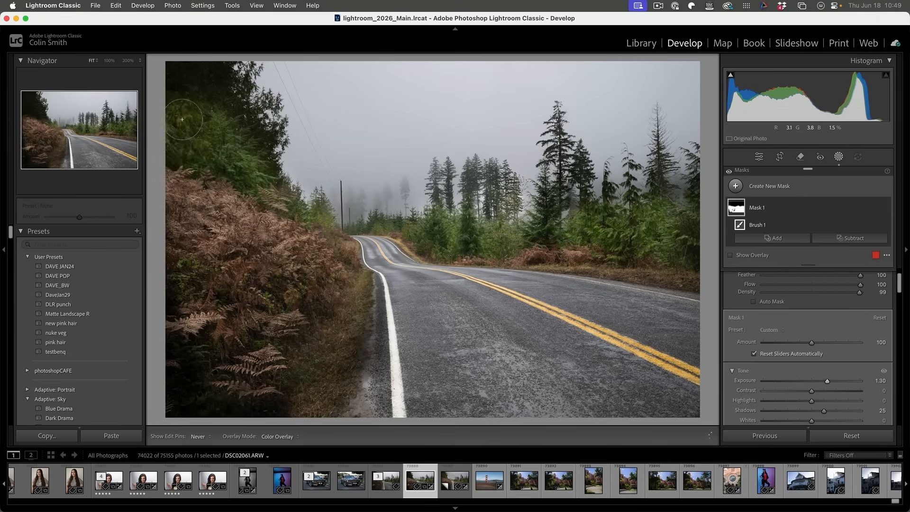